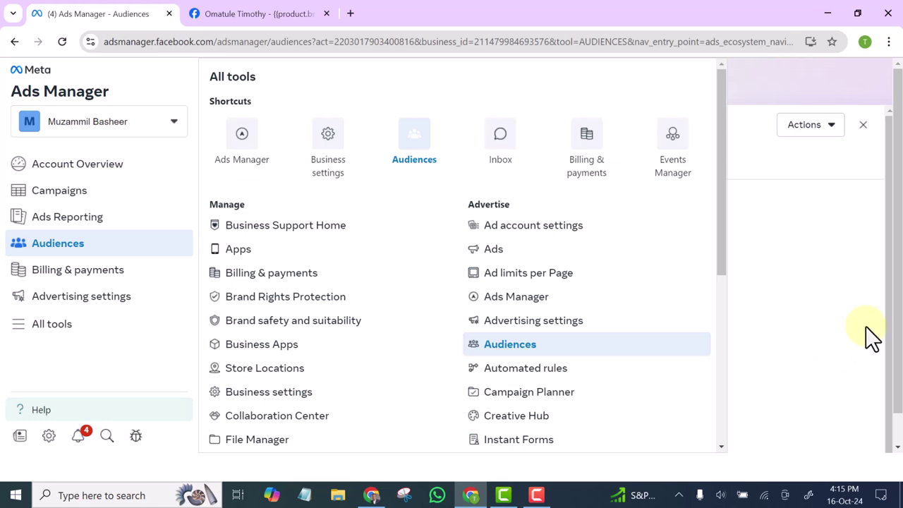
- Return to the Ads list in Ads Manager
drag(719, 169, 735, 151)
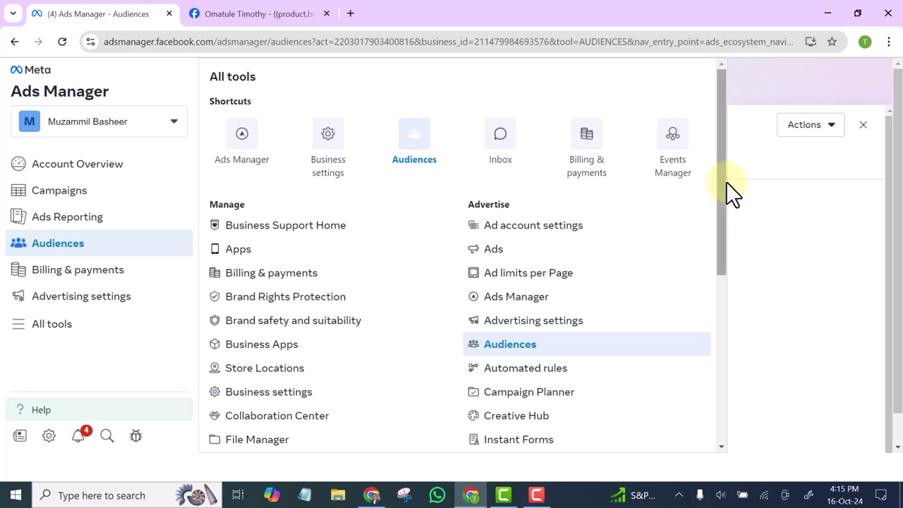
drag(722, 195, 728, 216)
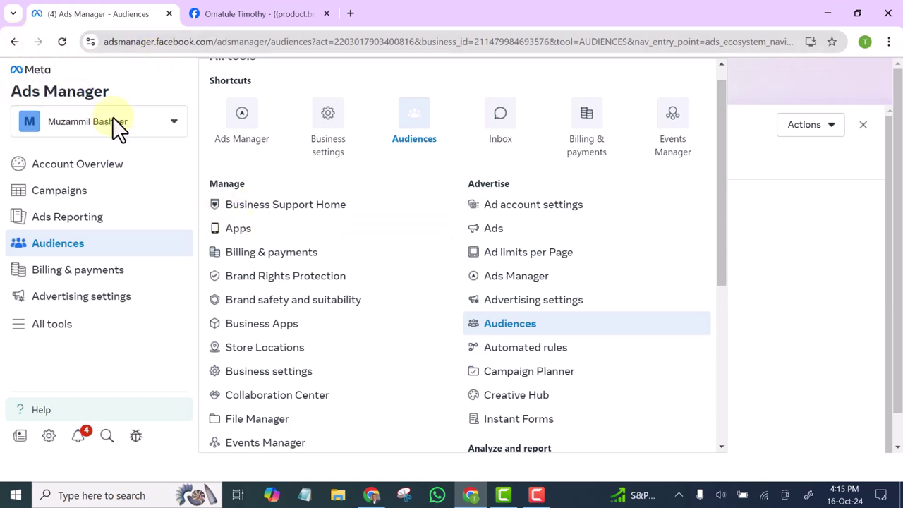
click(14, 41)
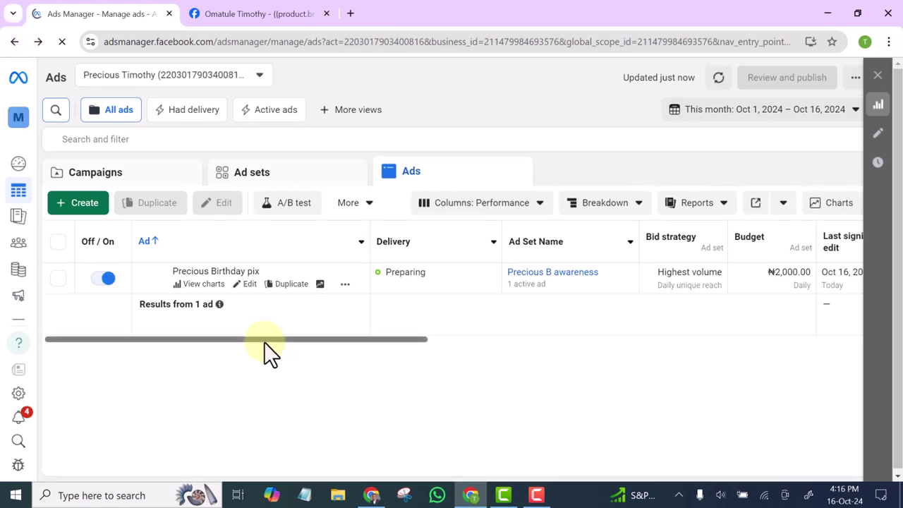
drag(266, 339, 118, 212)
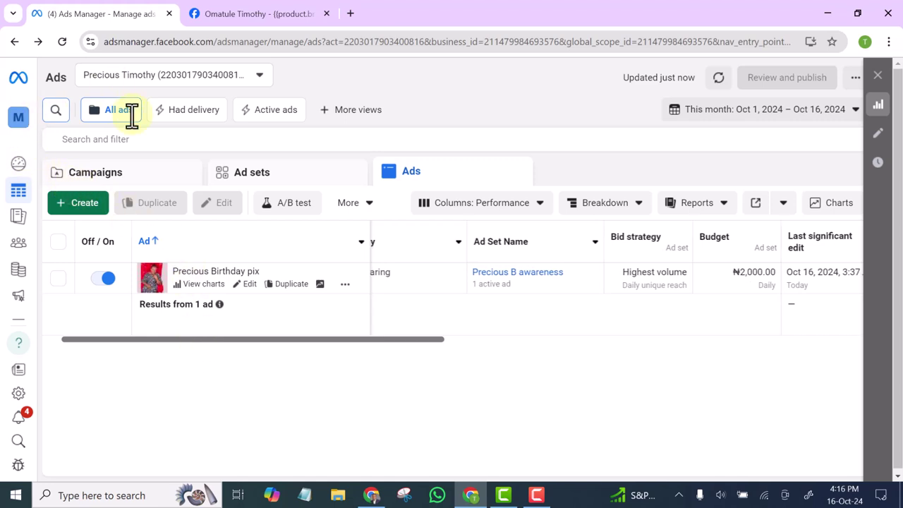
- Open the Audiences page from the full list of tools and check which ad account is selected
mouse_move(24, 351)
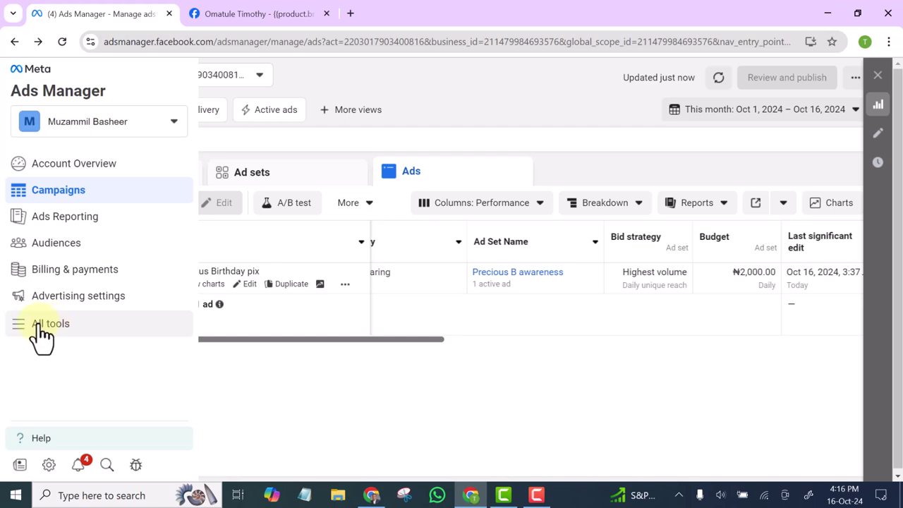
click(38, 323)
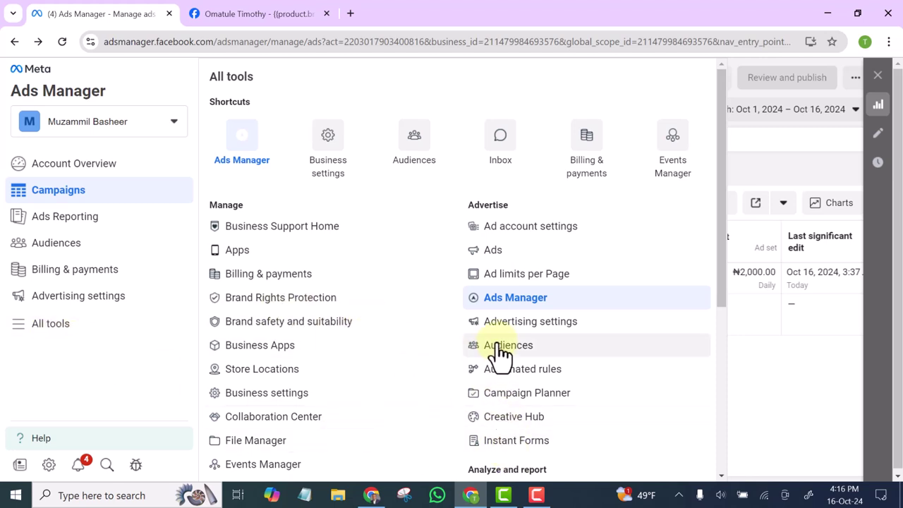
scroll(500, 356, down, 1)
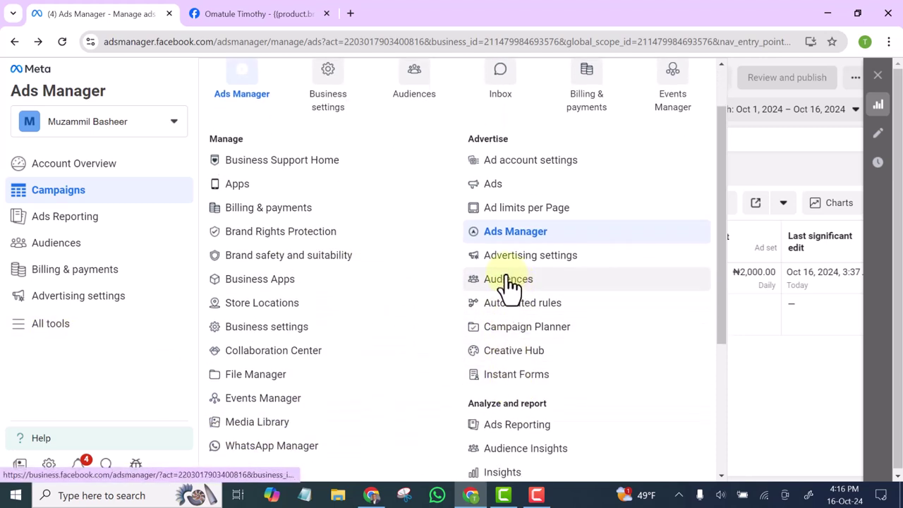
click(507, 278)
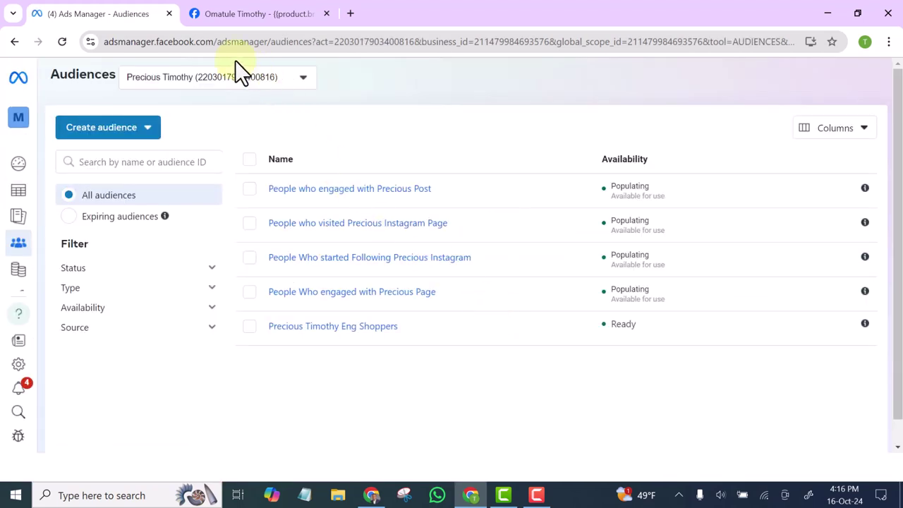
click(264, 78)
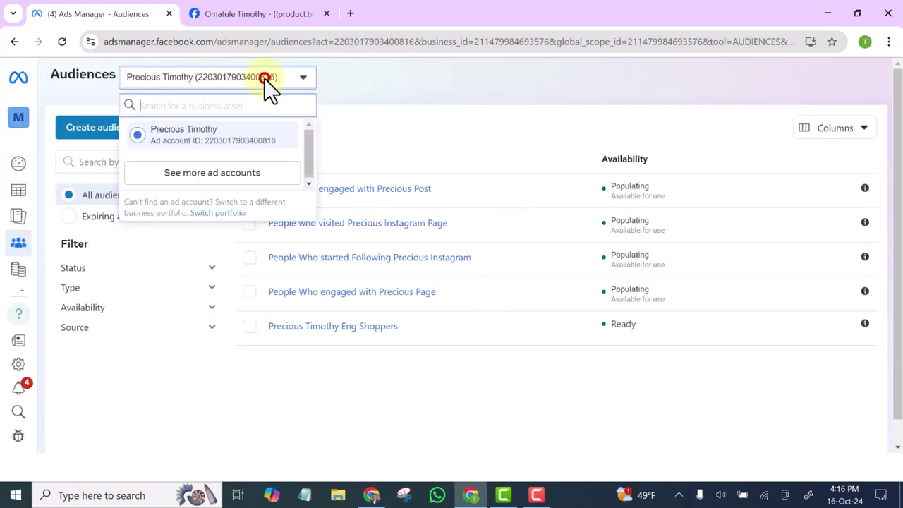
click(264, 77)
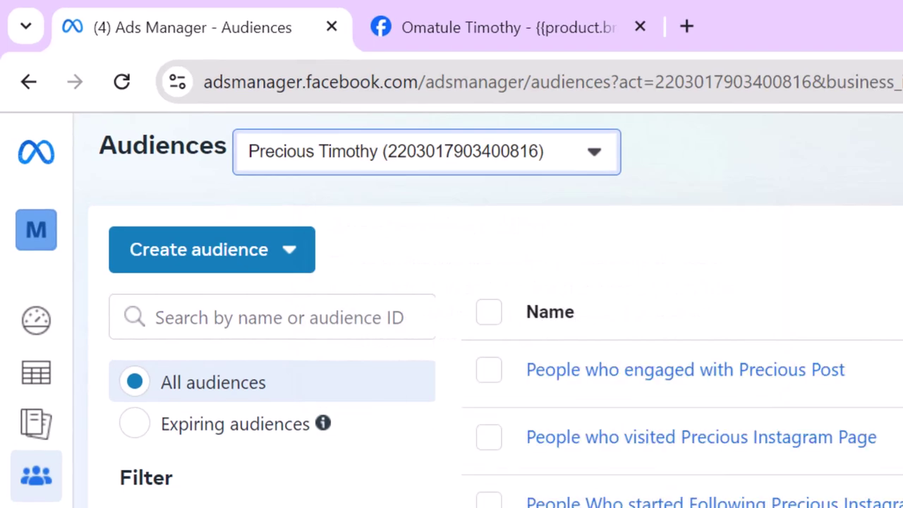
- Start a new custom audience with Facebook page as its source
click(249, 249)
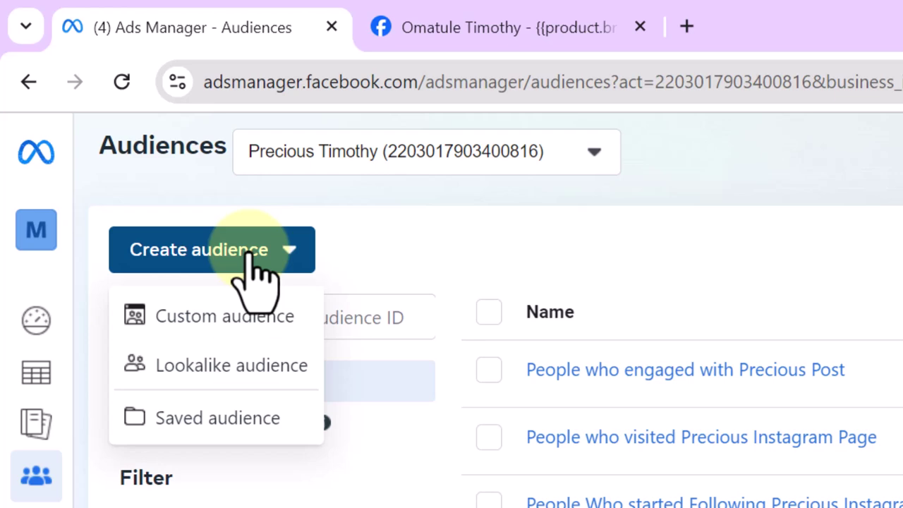
click(218, 317)
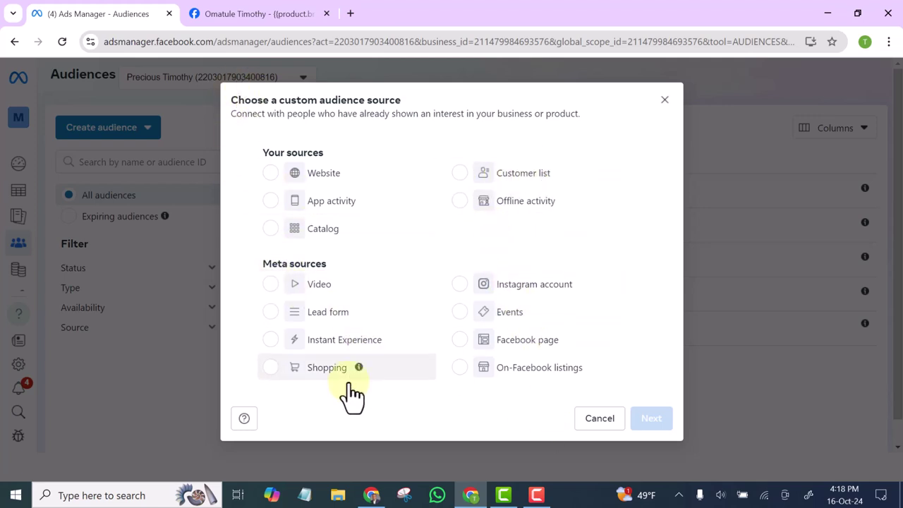
click(461, 342)
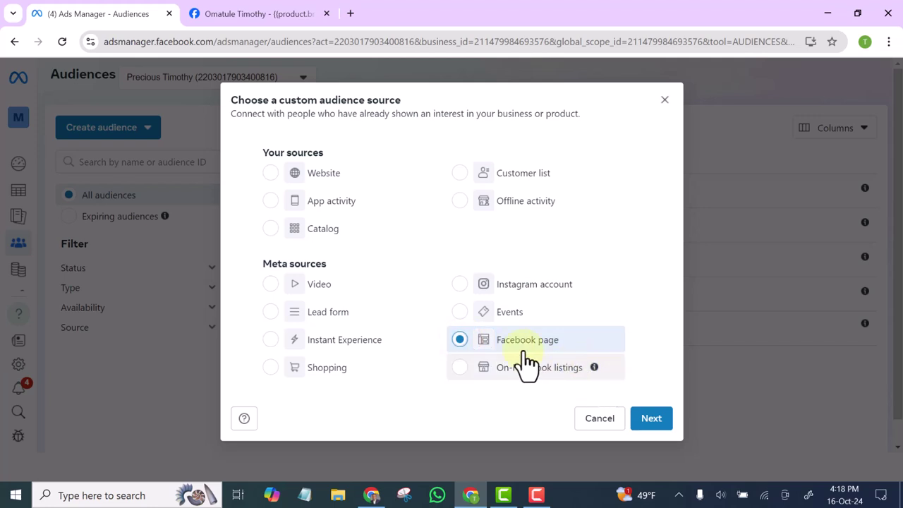
click(651, 420)
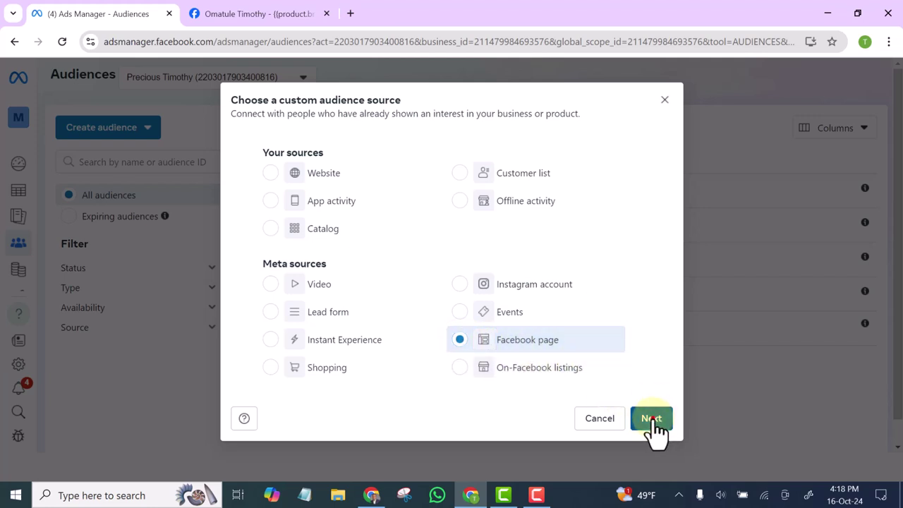
click(652, 420)
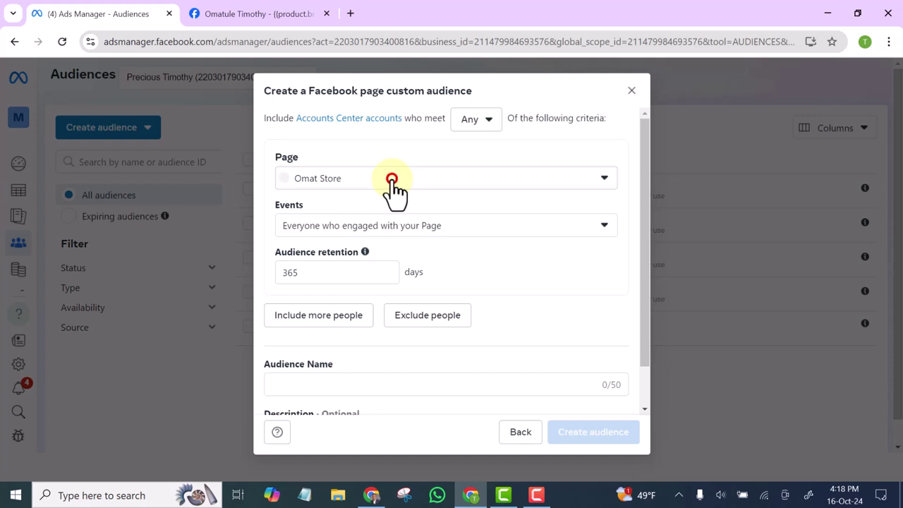
- Choose the page listed just below Omat Store and set the event to Accounts Center accounts who currently like or follow your Page
click(393, 179)
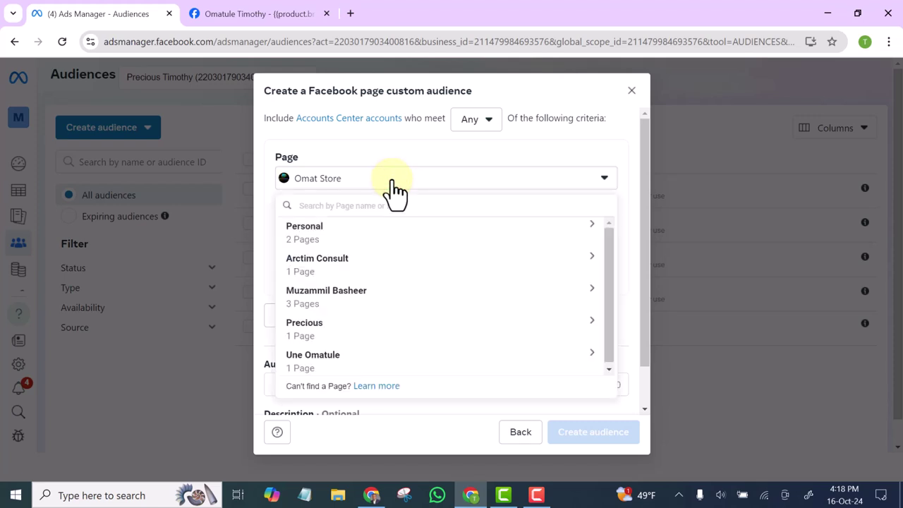
click(304, 303)
scroll(314, 331, down, 2)
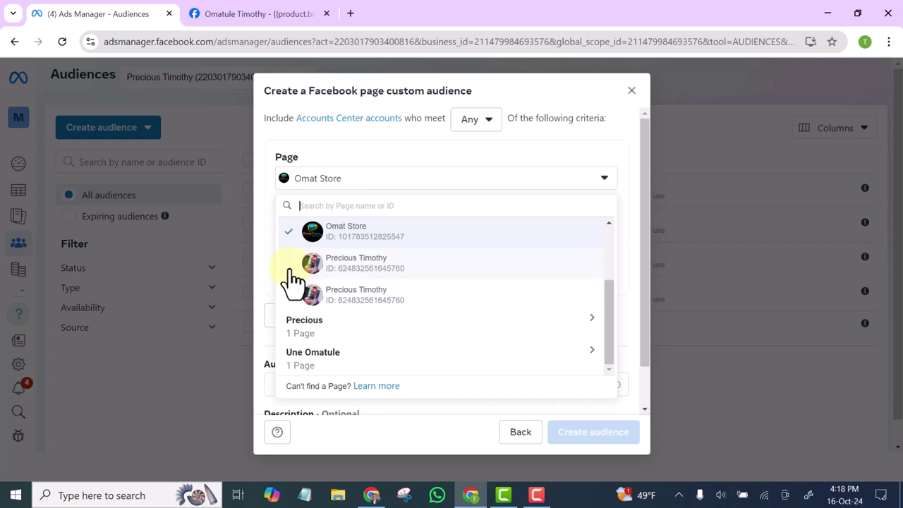
click(325, 265)
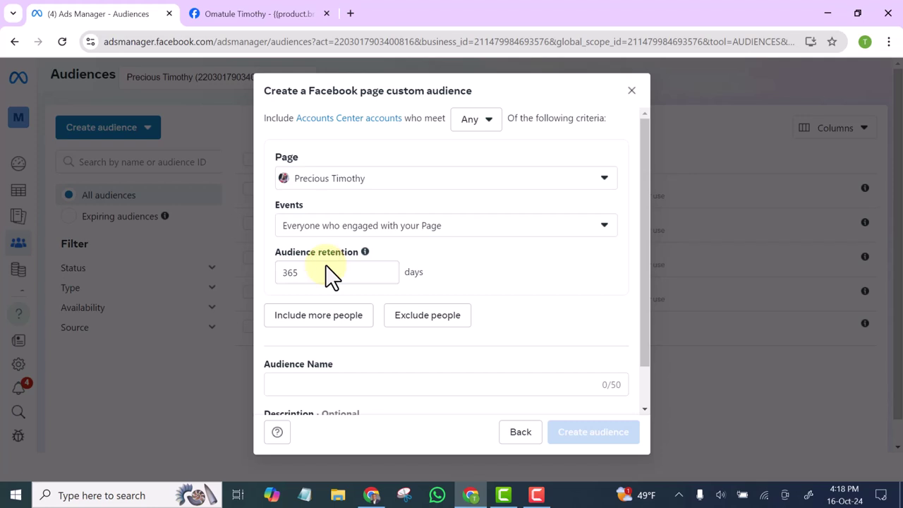
click(432, 239)
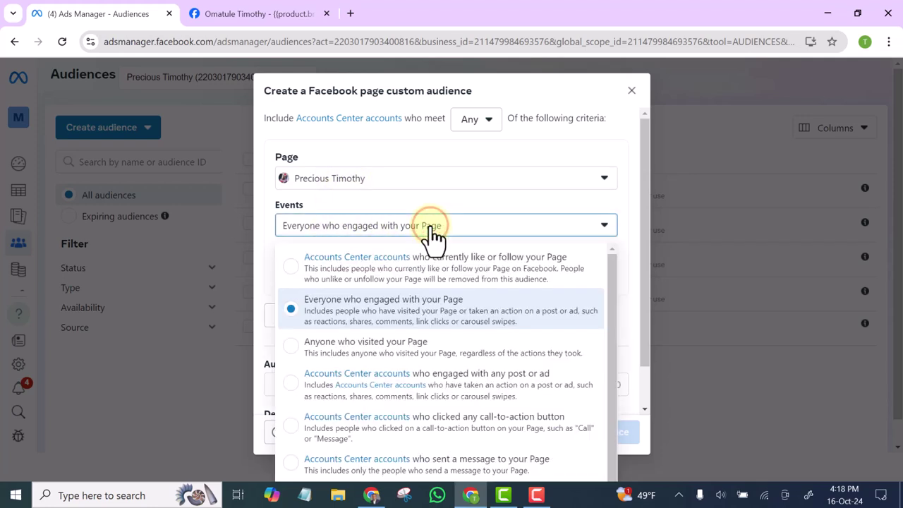
click(294, 266)
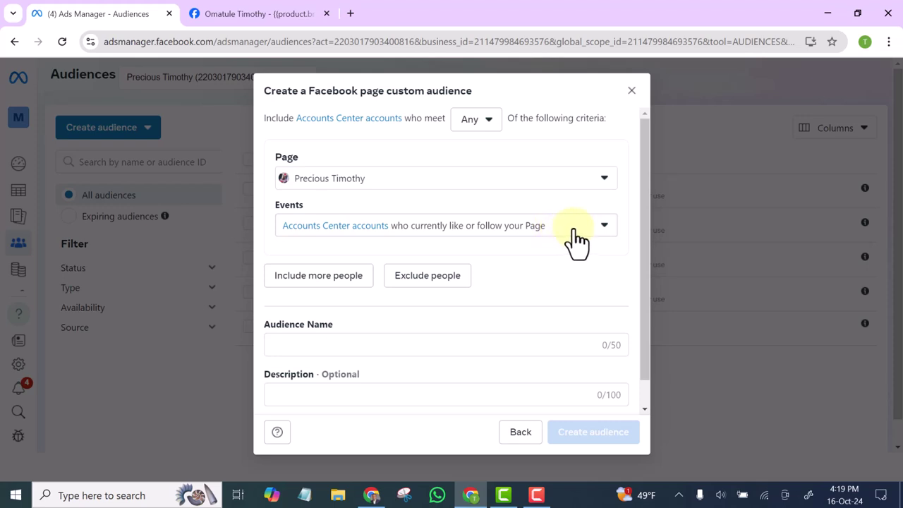
- Name the audience "People Who followed" plus the page owner's first name and "FB Page", create it and close the dialog
click(335, 344)
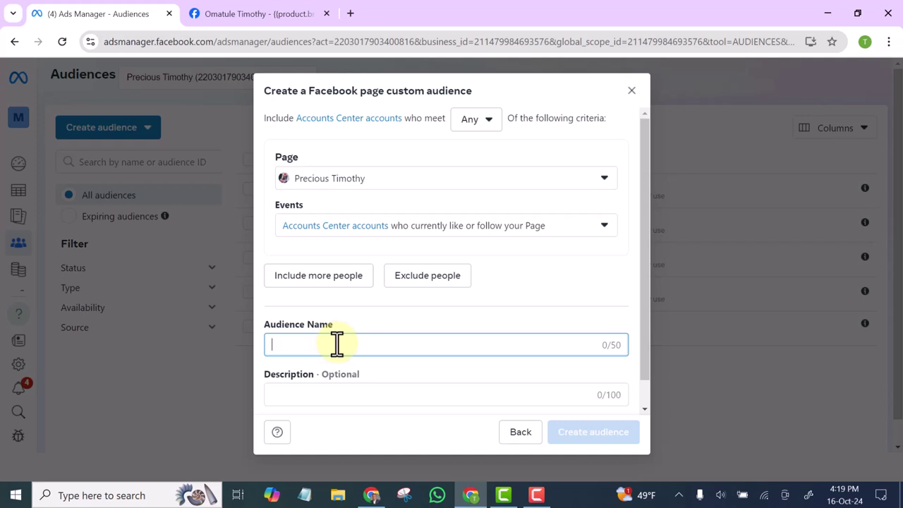
text(W)
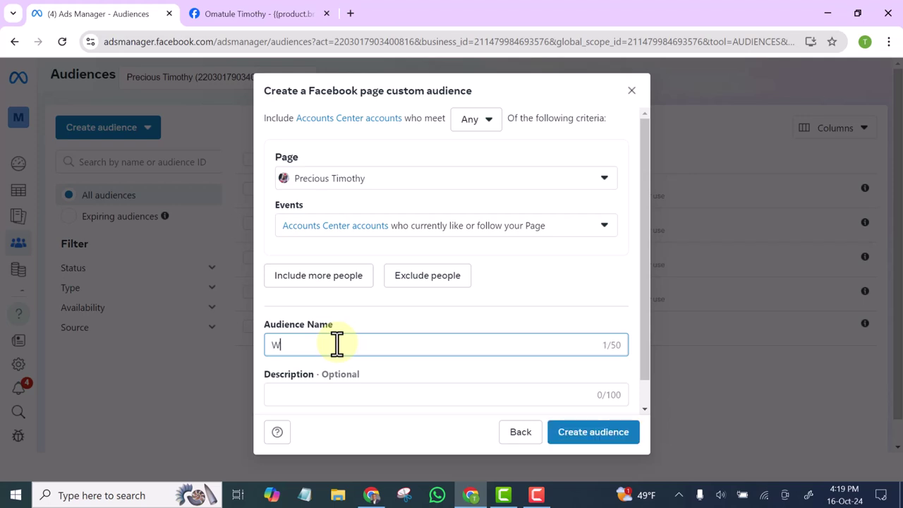
text(h)
key(BackSpace)
key(BackSpace)
text(People Who followed Precious)
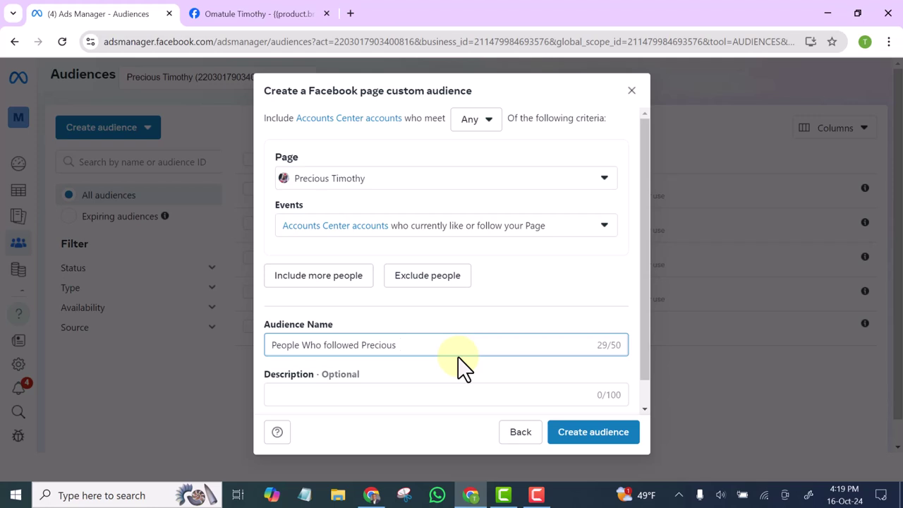
text(FB Page)
scroll(563, 345, down, 1)
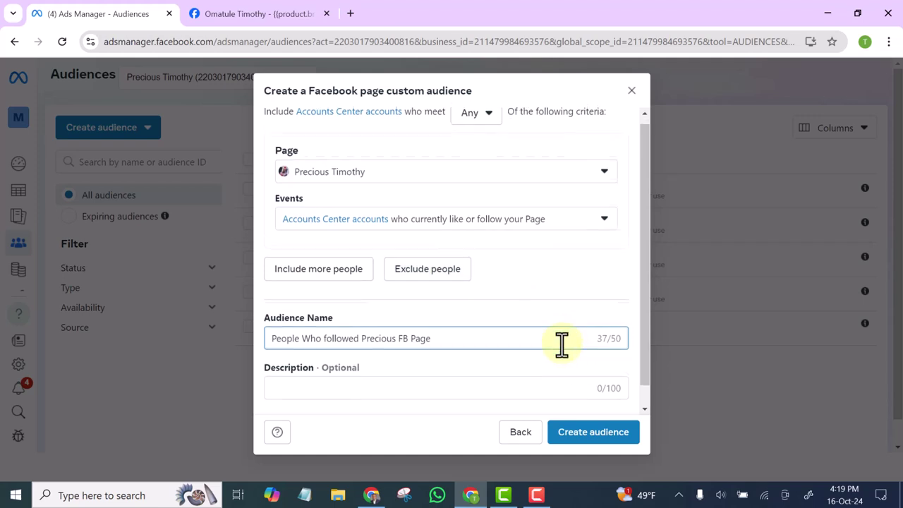
click(587, 435)
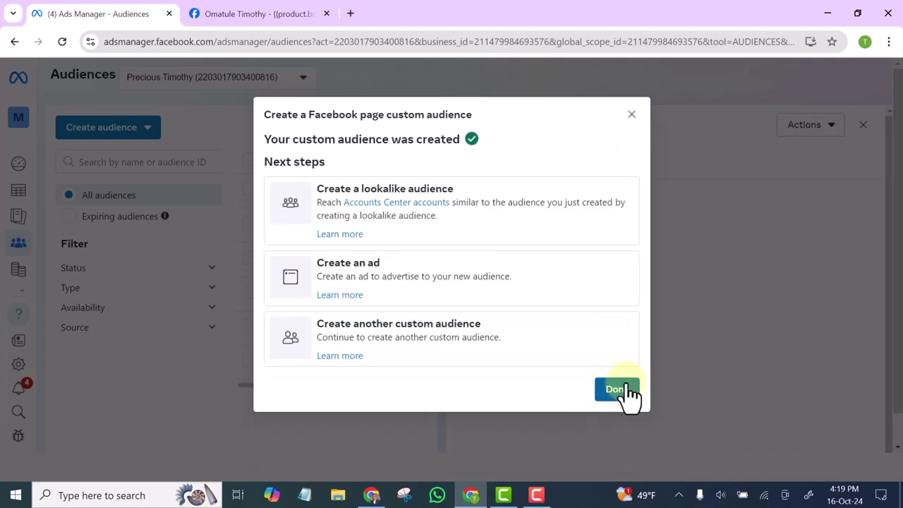
click(614, 430)
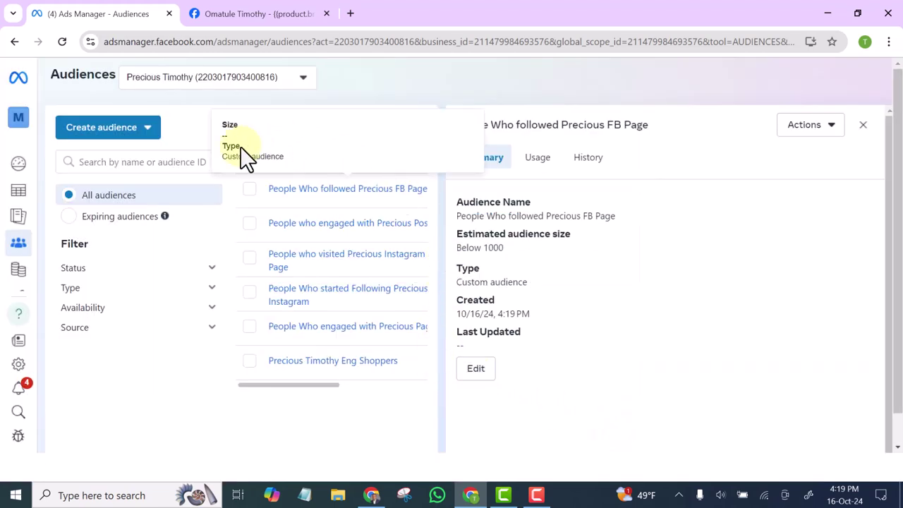
- Start another custom audience, again using Facebook page as the source
click(125, 129)
mouse_move(125, 187)
click(115, 162)
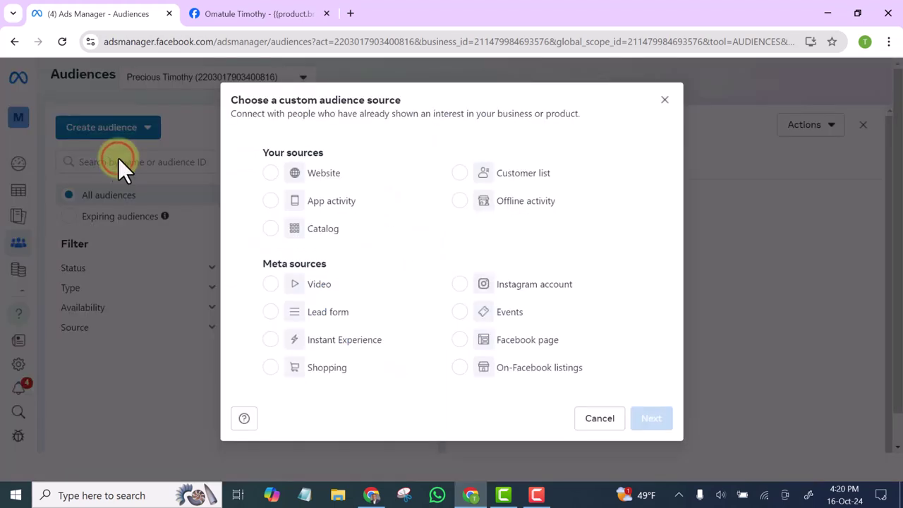
click(460, 341)
click(652, 421)
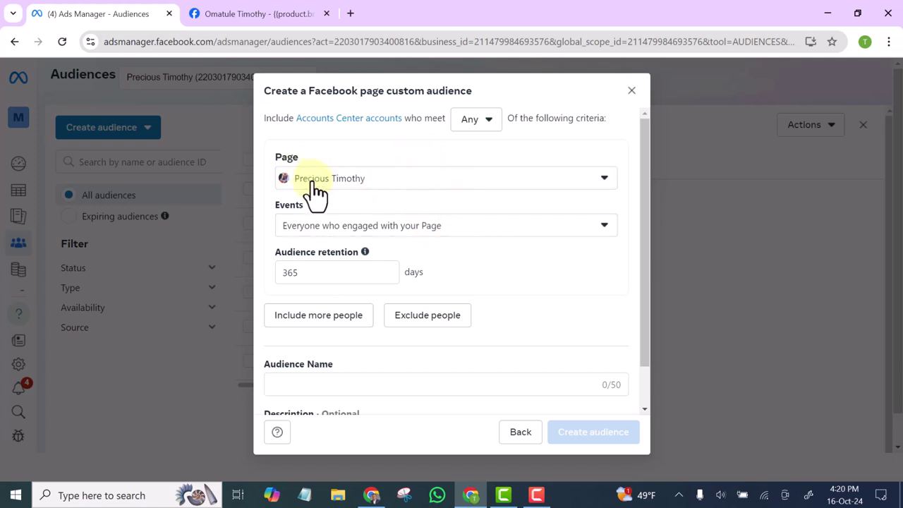
- Choose Everyone who engaged with your Page as the event and keep the audience retention at 365 days
click(479, 227)
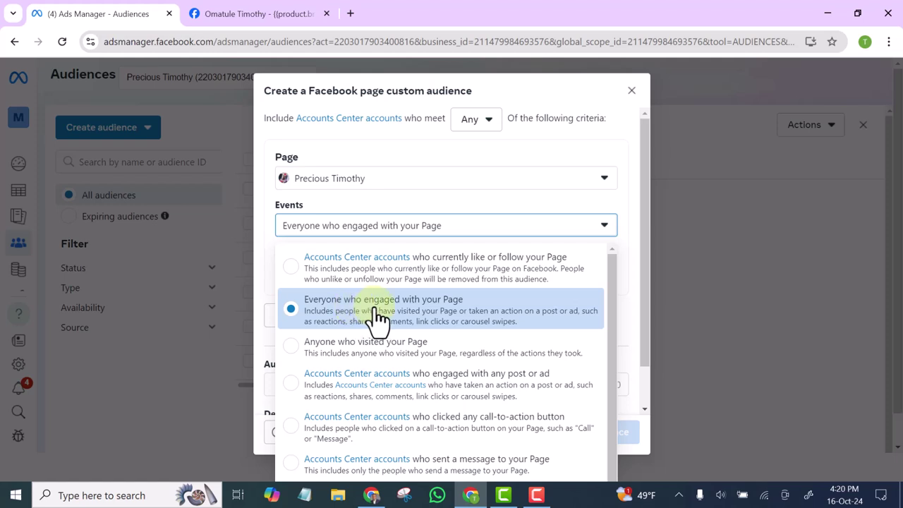
click(432, 314)
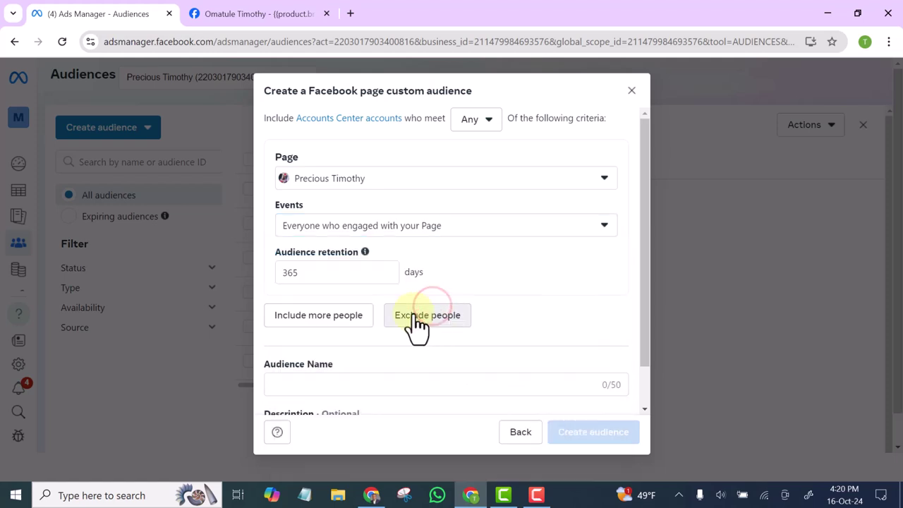
drag(304, 272, 264, 286)
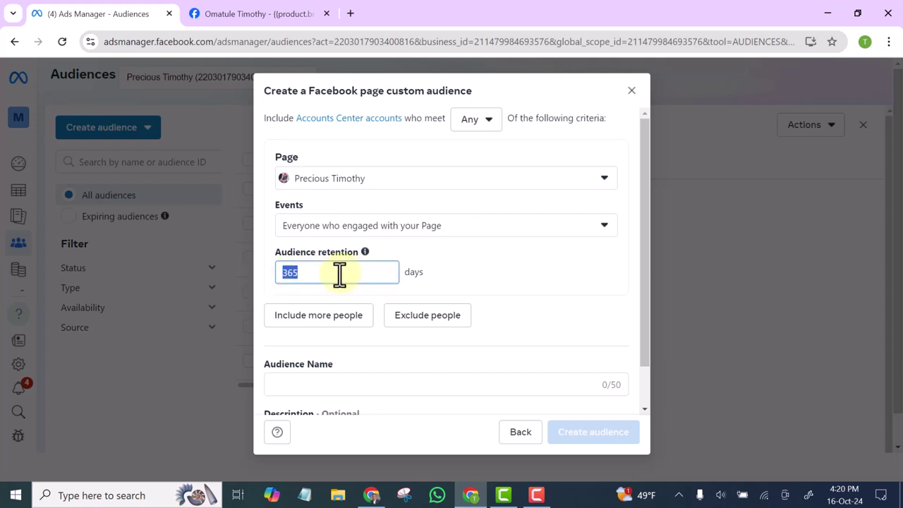
click(458, 271)
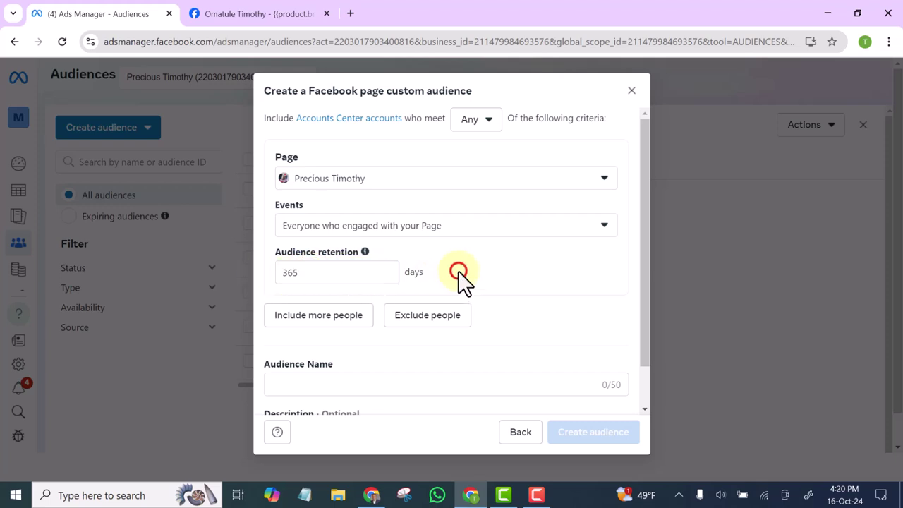
- Name the audience "People Who engaged With" plus the page owner's first name and "FB Page", create it and close the dialog
scroll(364, 337, down, 2)
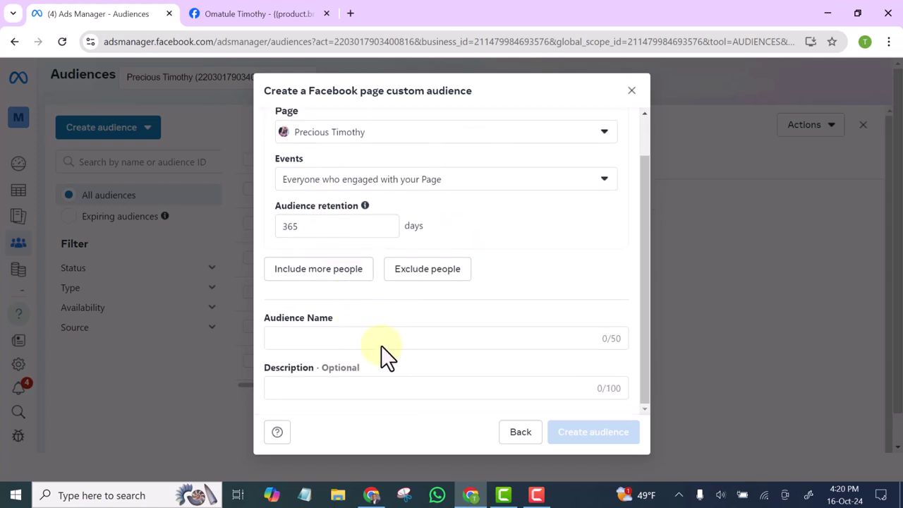
click(341, 338)
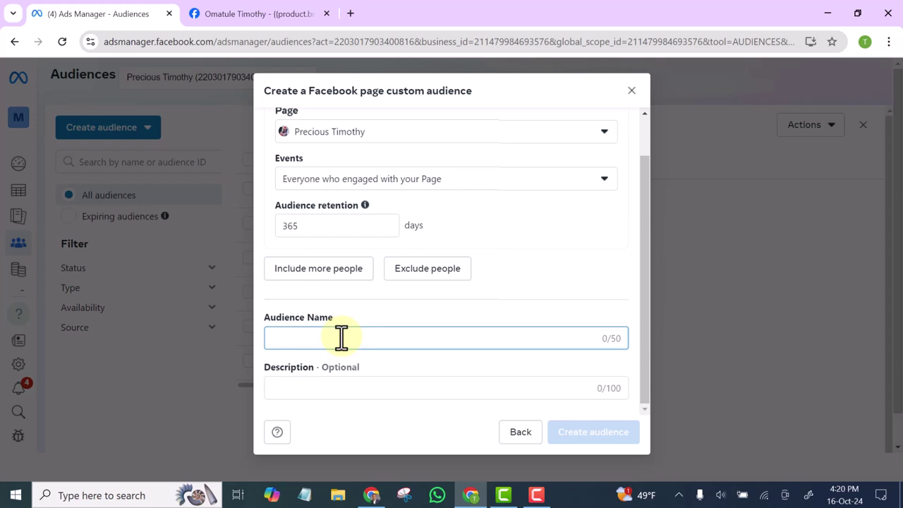
text(TH)
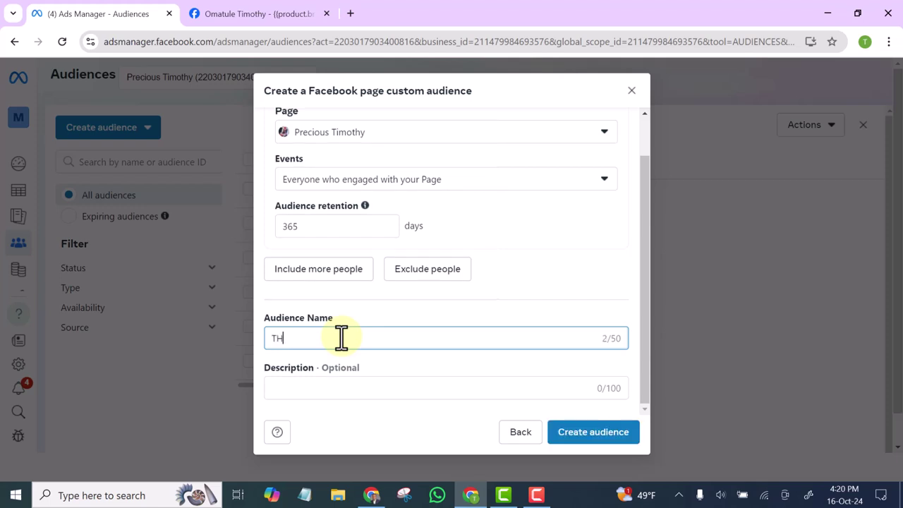
key(BackSpace)
key(BackSpace)
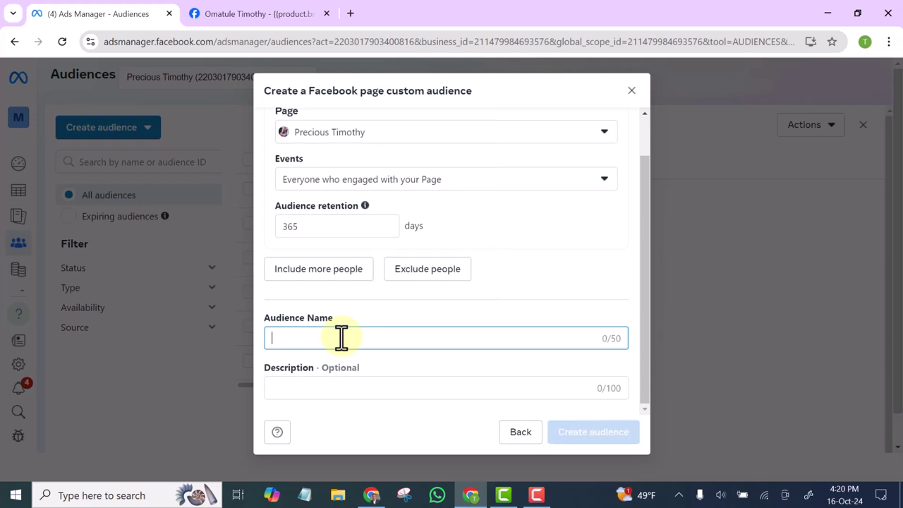
text(Pe)
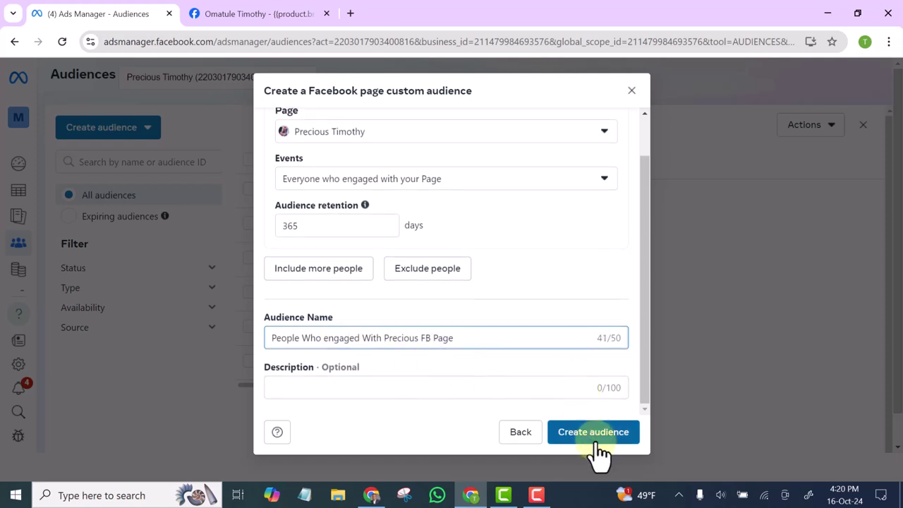
click(596, 441)
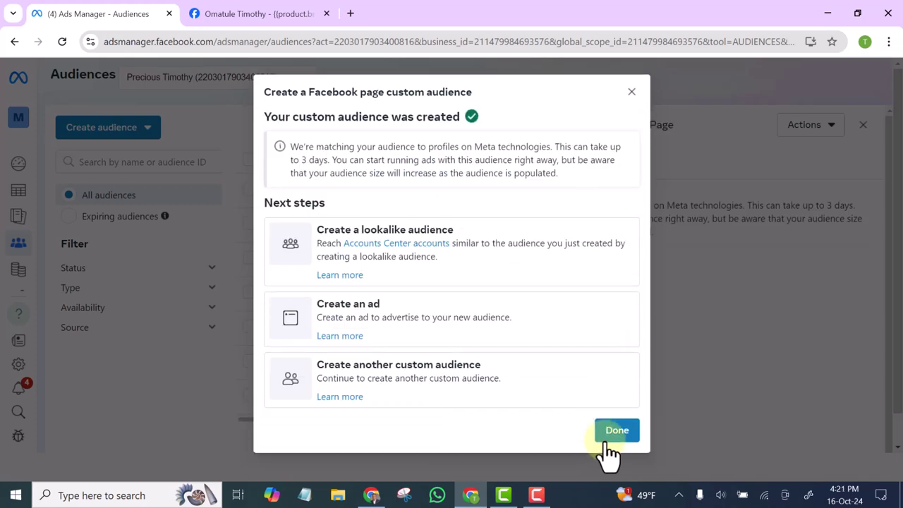
click(621, 436)
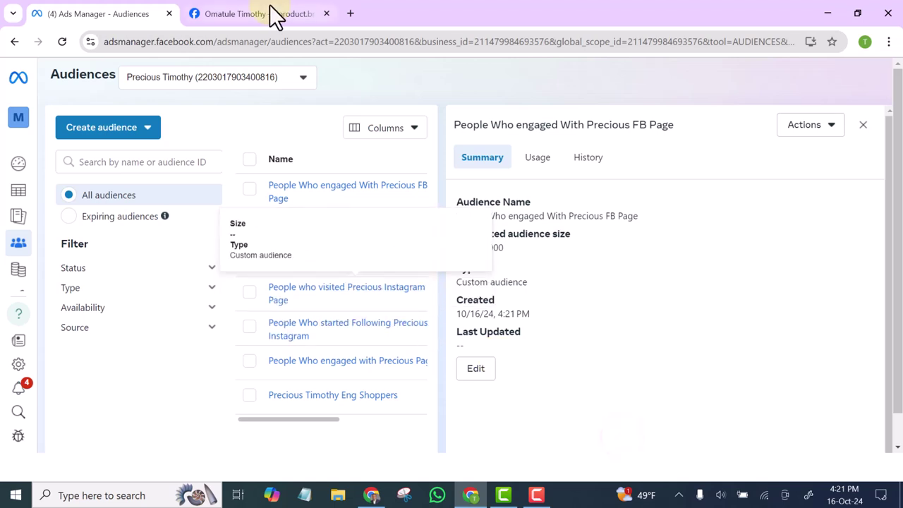
- Start another custom audience from the Facebook page source and set its event to Anyone who visited your Page
click(100, 134)
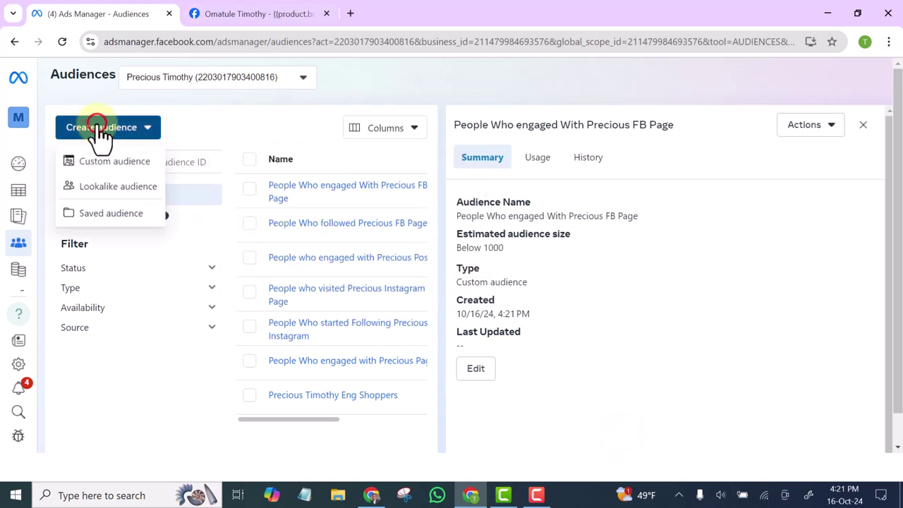
click(106, 161)
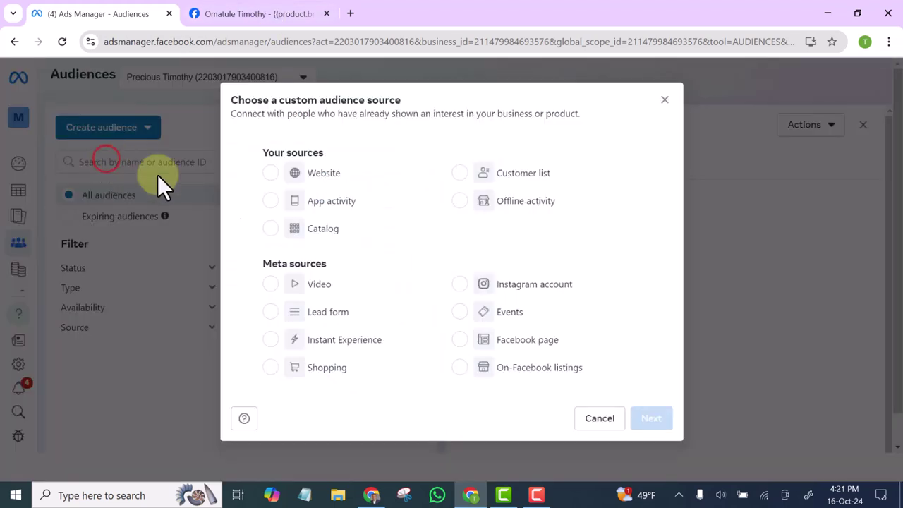
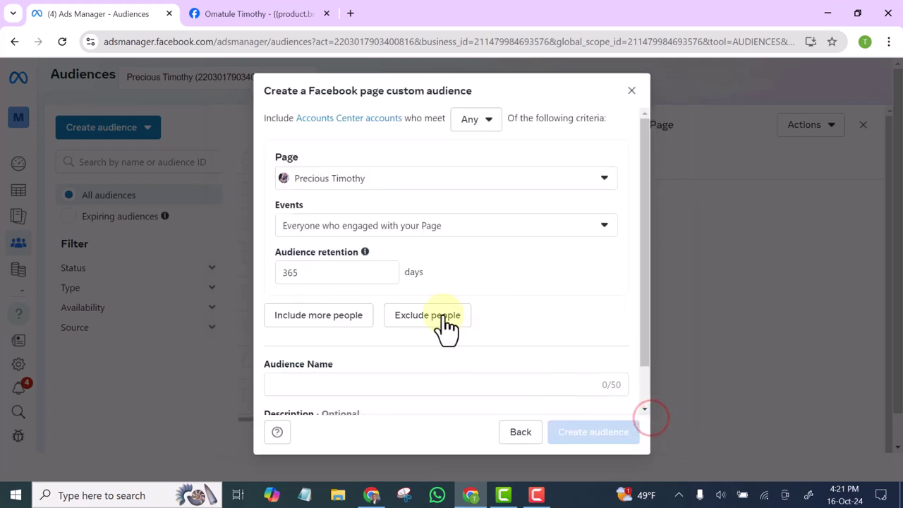
click(470, 225)
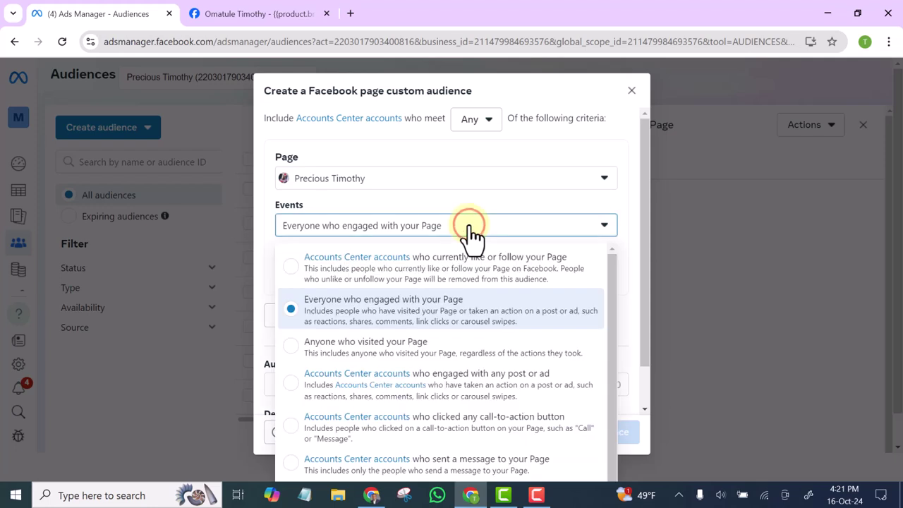
click(292, 349)
- Name the audience "Anyone who visited" plus the page owner's first name and "Facebook Page", create it and close the dialog
scroll(438, 352, down, 1)
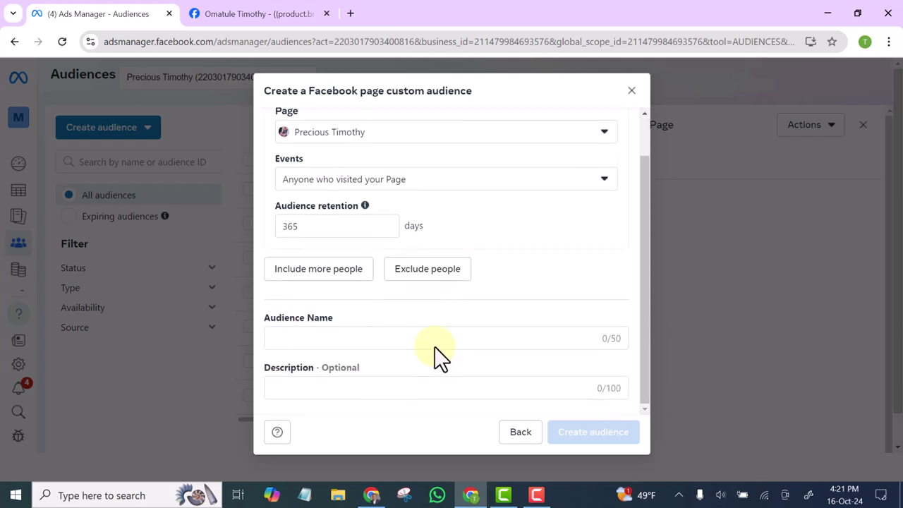
click(346, 337)
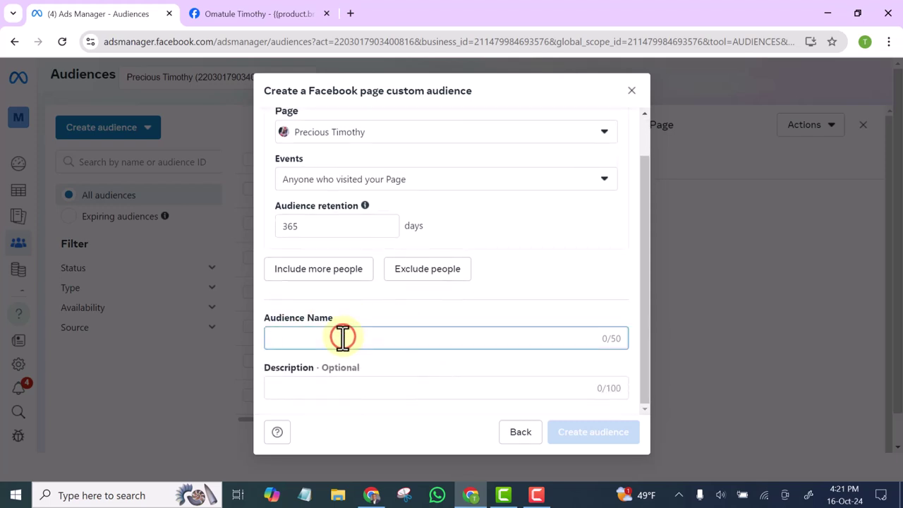
text(Anyone who visited your Fac)
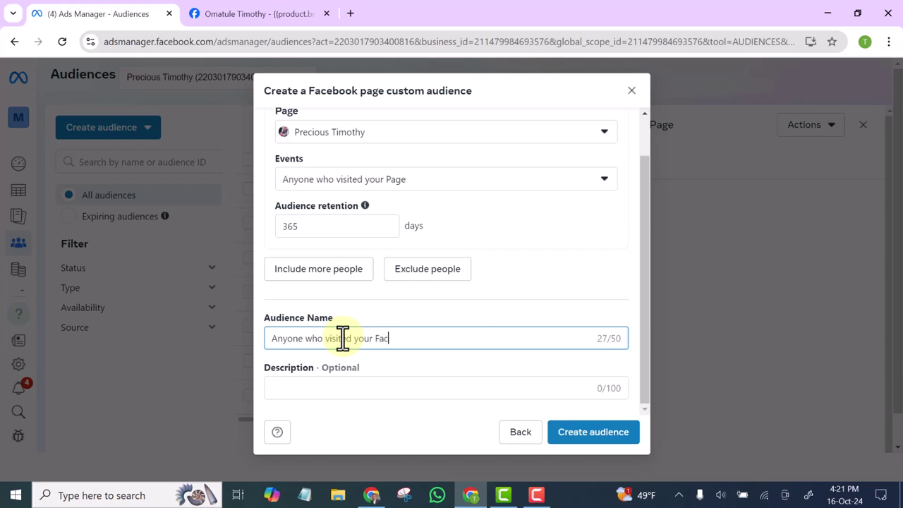
text(ook Page)
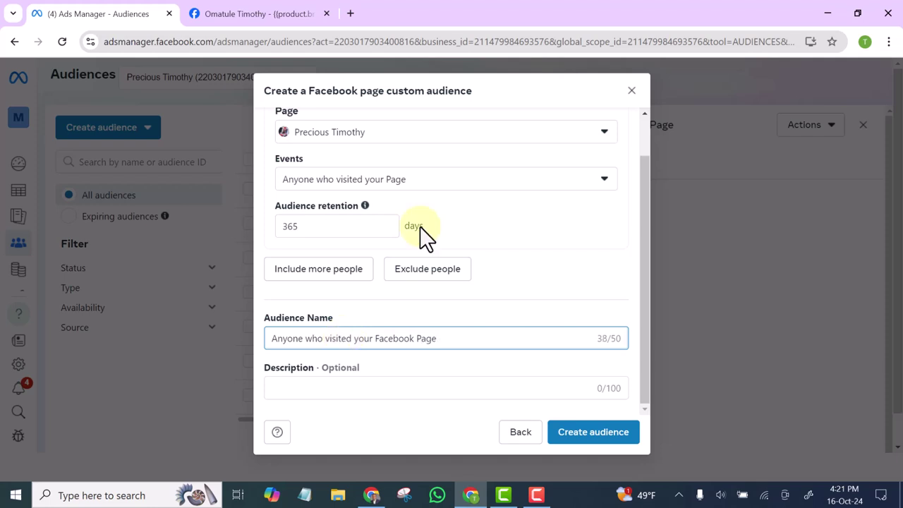
click(370, 338)
drag(365, 338, 356, 338)
text(Precious)
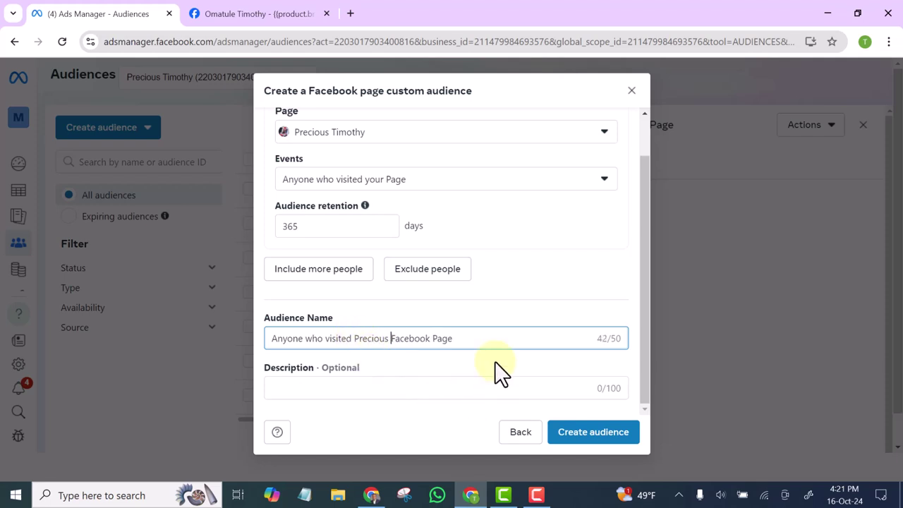
click(484, 338)
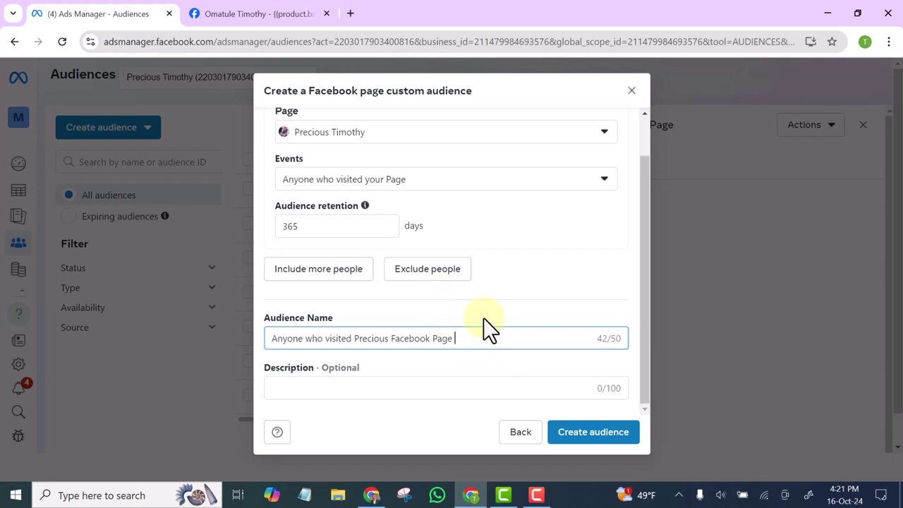
click(634, 439)
click(587, 436)
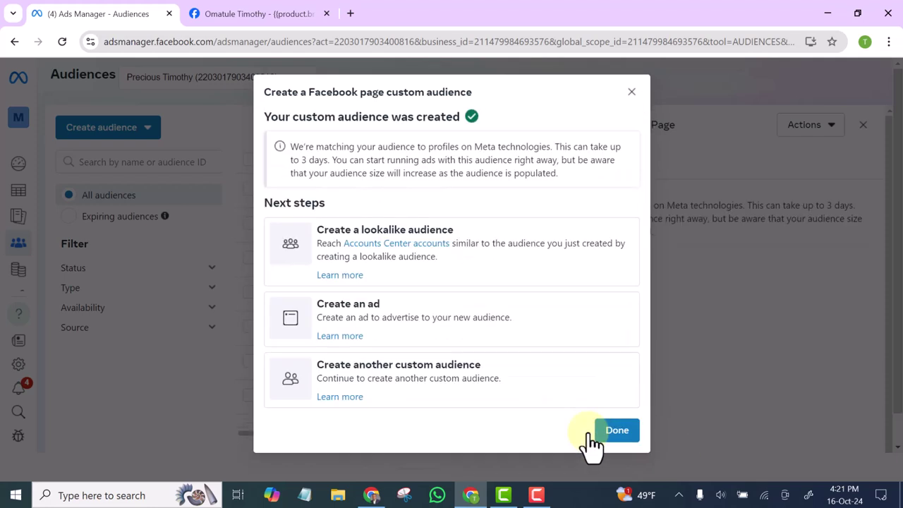
click(618, 432)
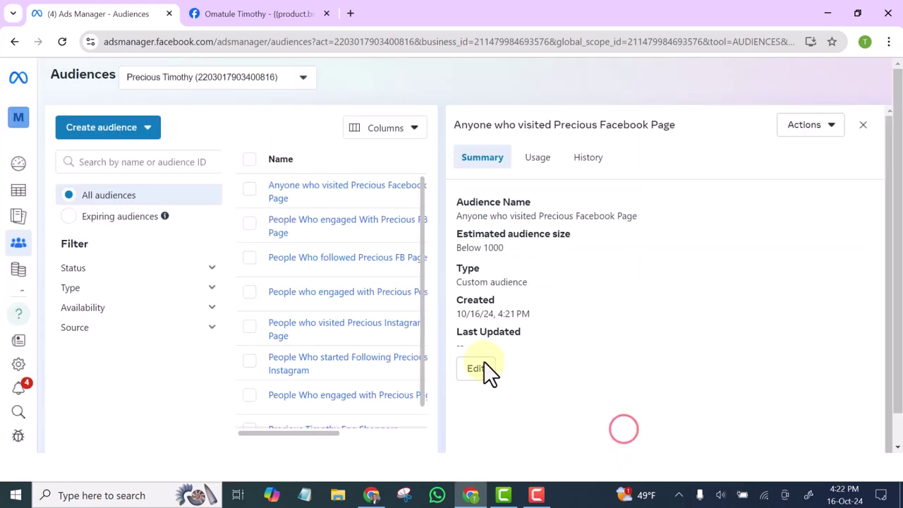
- Start a further Facebook page custom audience with the event Accounts Center accounts who engaged with any post or ad
click(123, 129)
click(120, 162)
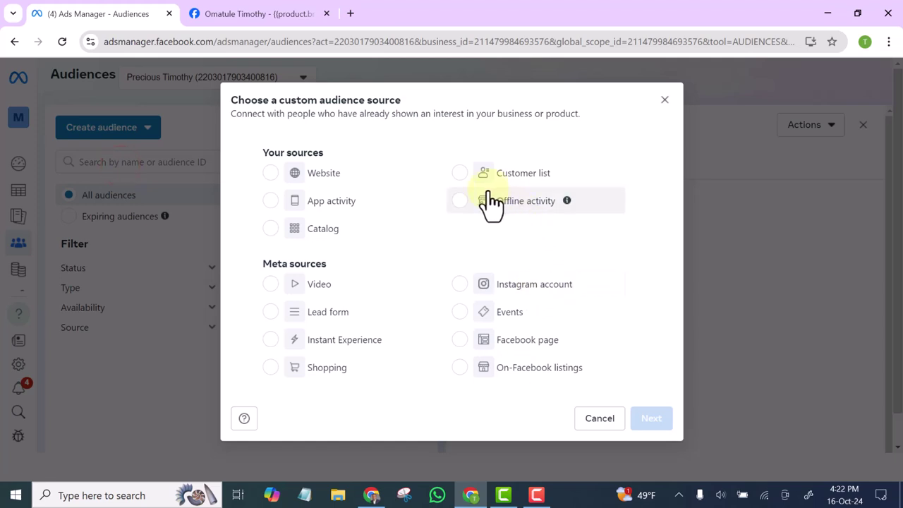
click(462, 341)
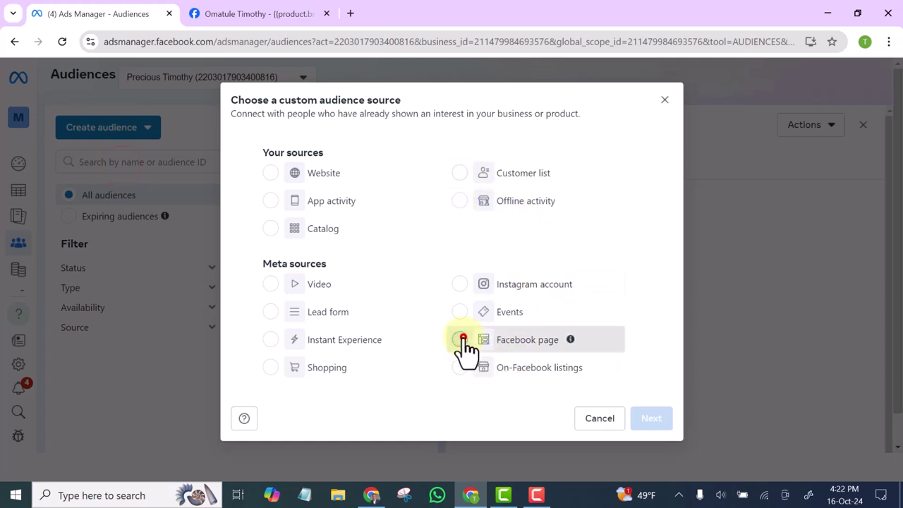
click(651, 422)
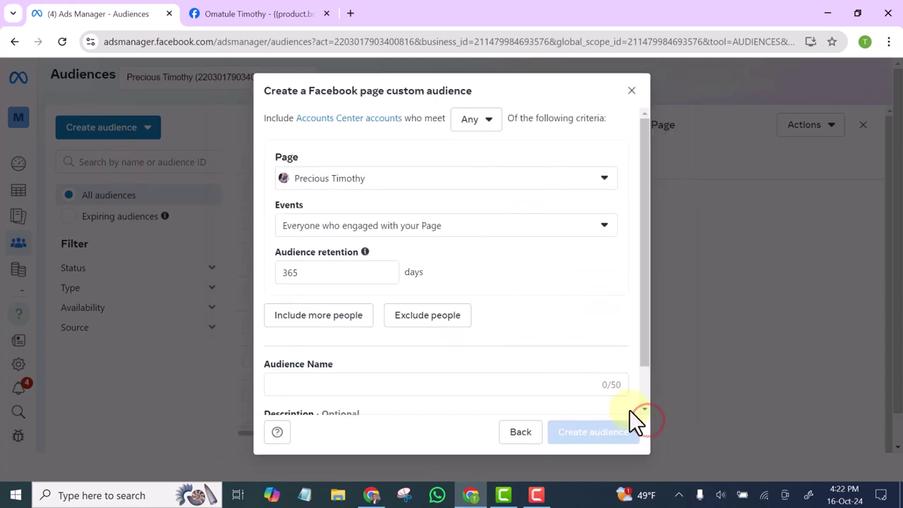
click(479, 227)
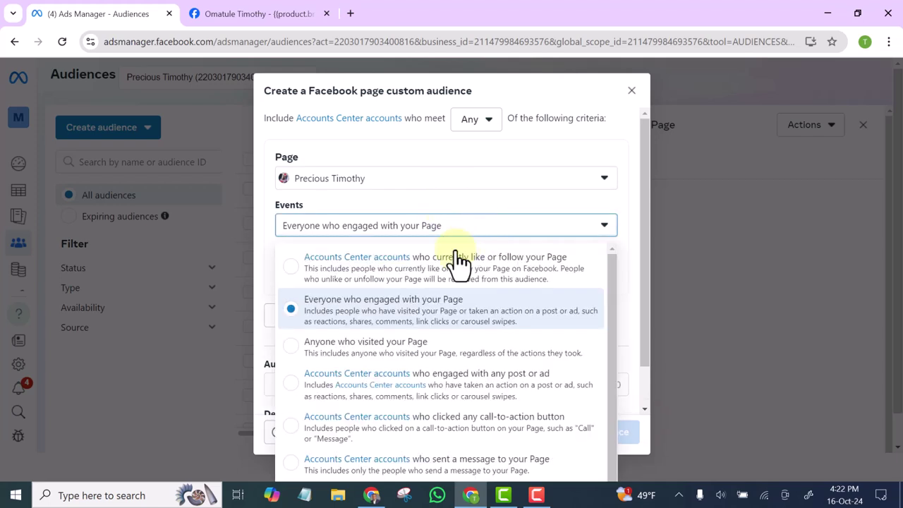
click(298, 395)
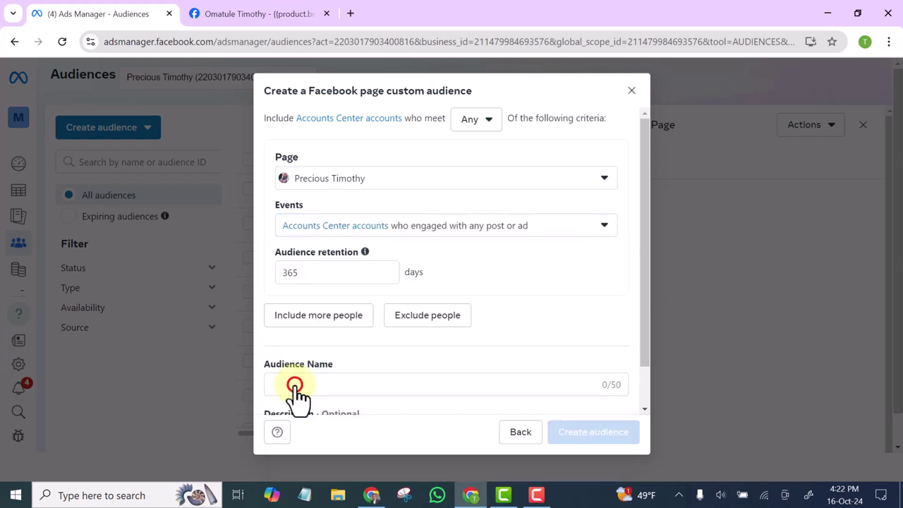
- Name the audience "People who engaged with" plus the page owner's first name and "Facebook Post", create it and close the dialog
scroll(369, 386, down, 1)
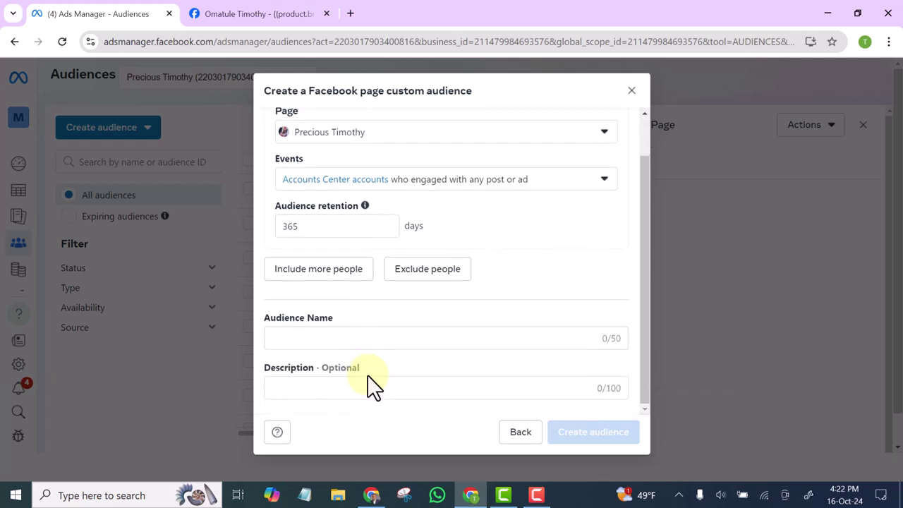
click(306, 337)
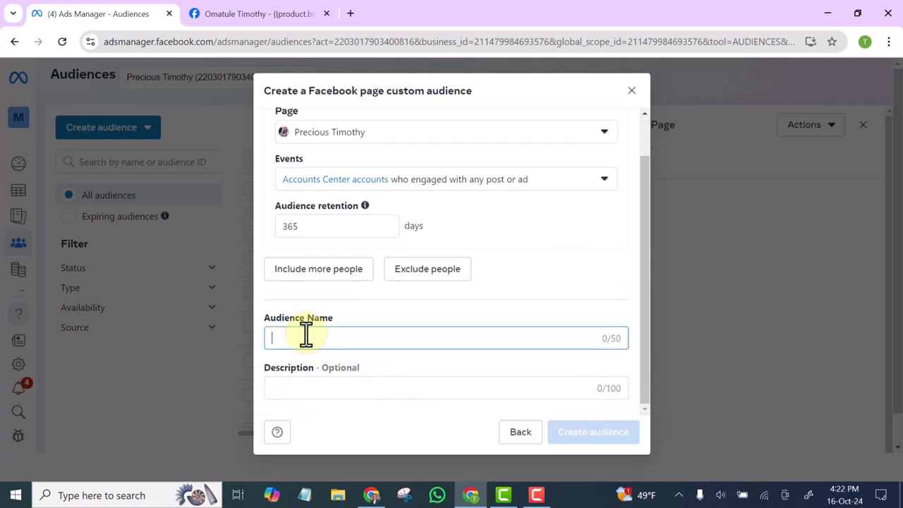
text(People)
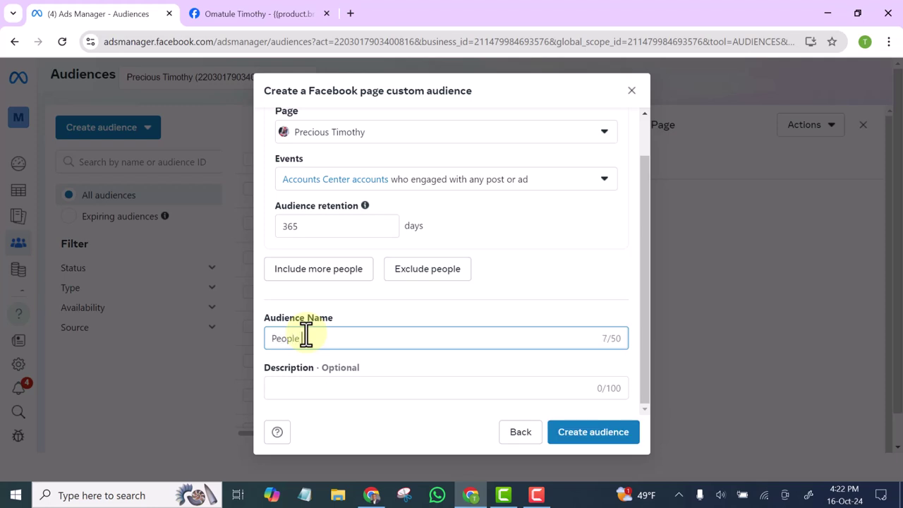
text( who engaged with Precious Facebook Post)
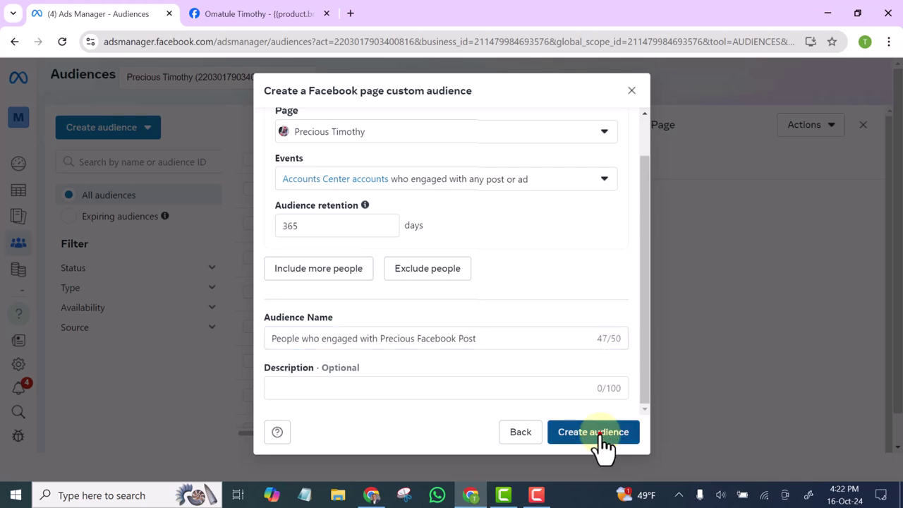
click(599, 433)
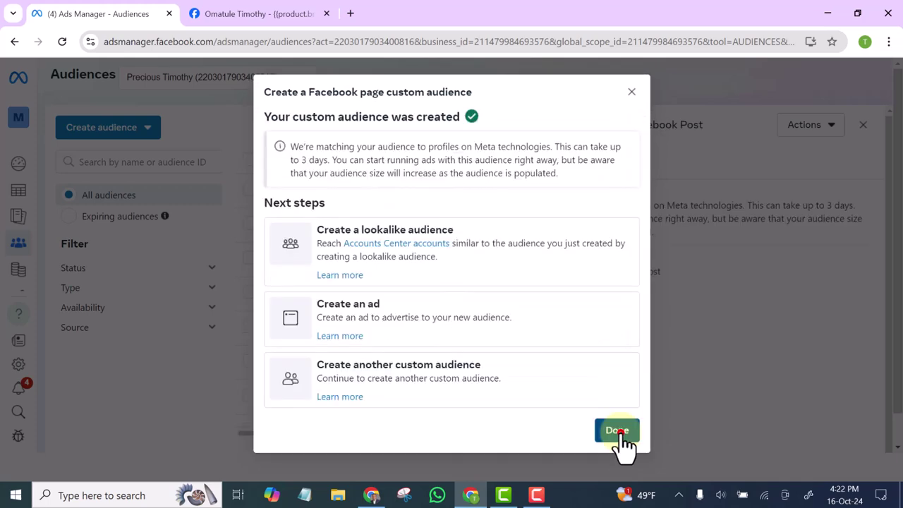
click(620, 434)
- Start a new Facebook page custom audience with the event Accounts Center accounts who clicked any call-to-action button
click(101, 129)
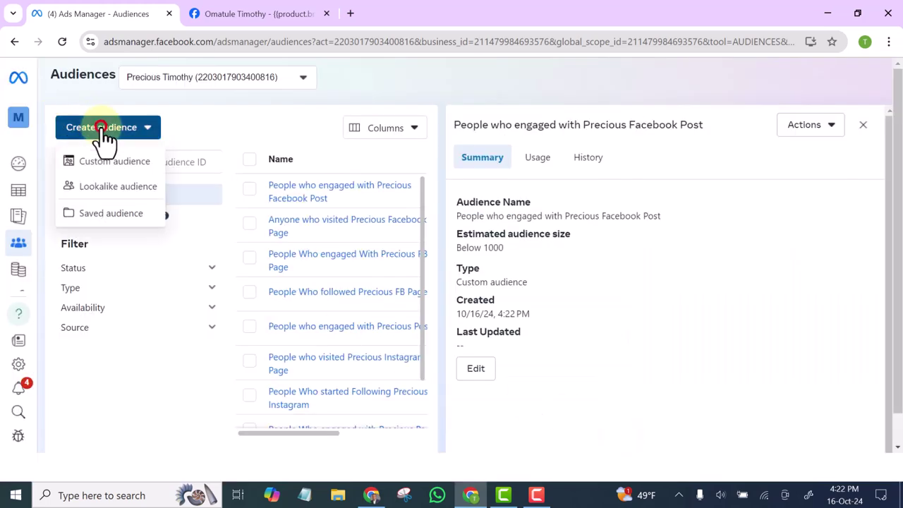
click(106, 161)
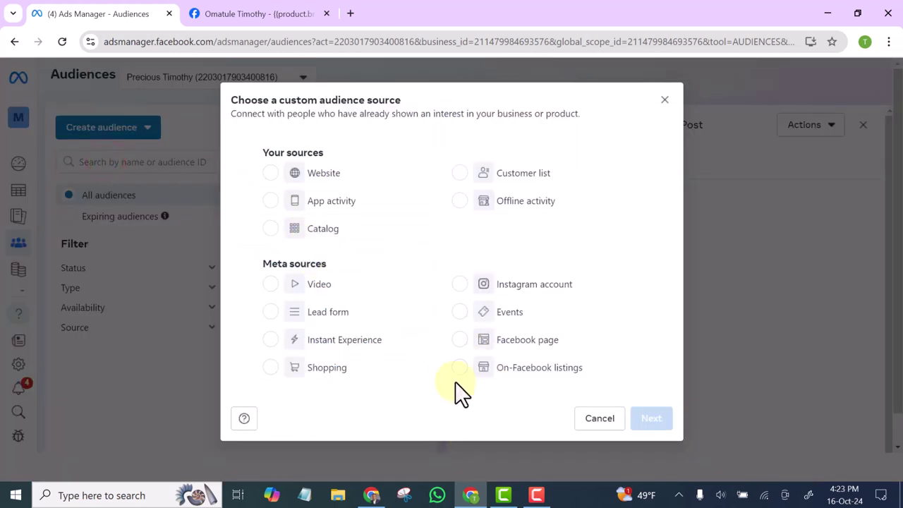
click(460, 342)
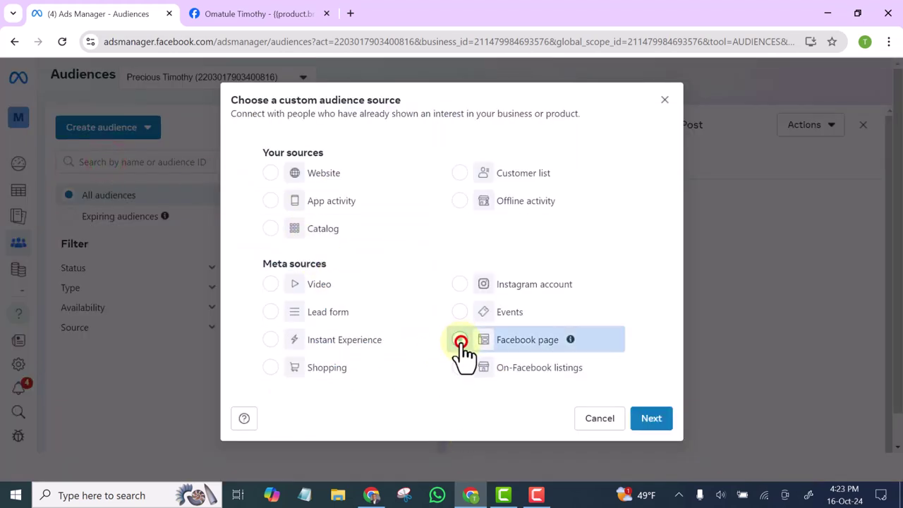
click(653, 423)
scroll(482, 247, down, 1)
scroll(496, 210, up, 1)
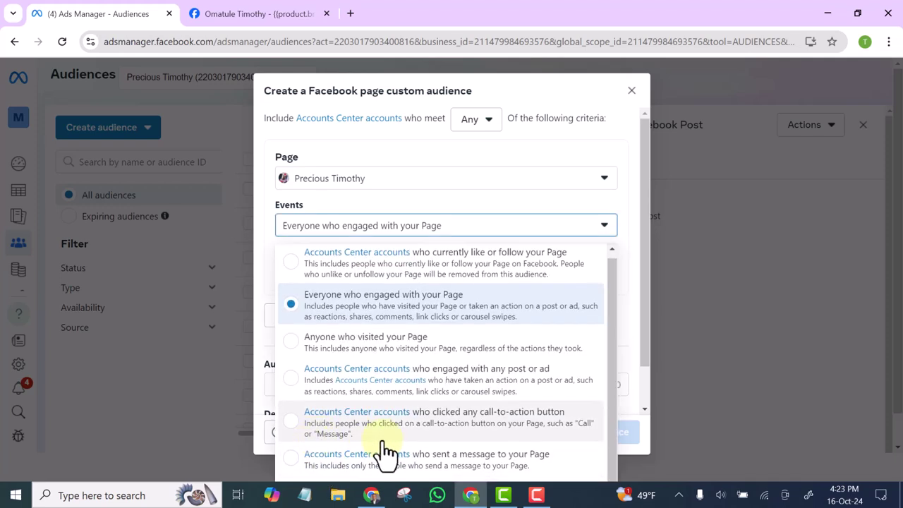
click(307, 424)
- Name the audience "People who clicked on call to cation" plus the page owner's first name and "FB p", and create it
click(320, 339)
text(People who clicked on call to cation Precious FB p)
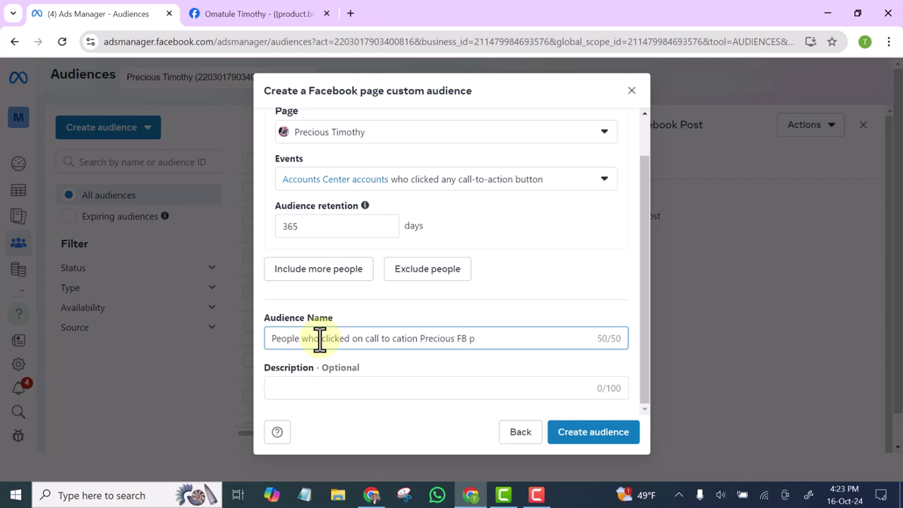
click(581, 436)
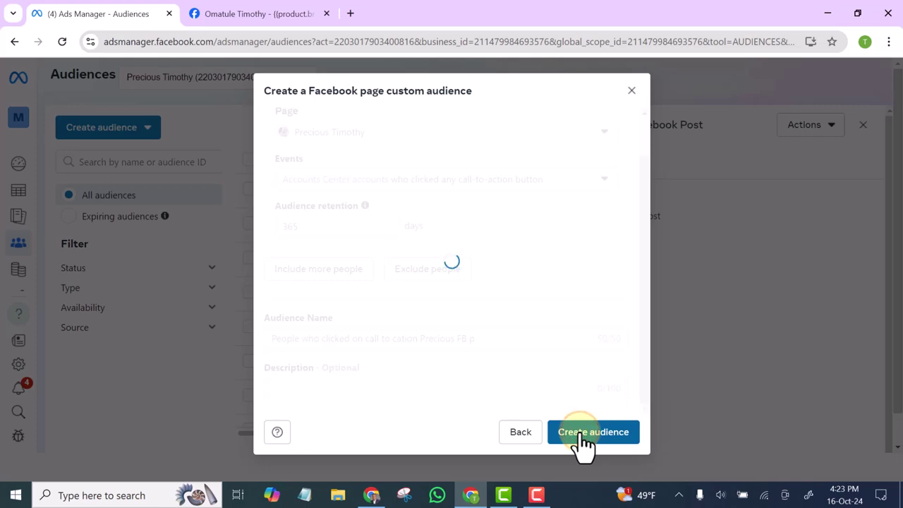
- Close the finished dialog and start a new Facebook page custom audience with the event Accounts Center accounts who sent a message to your Page
click(615, 427)
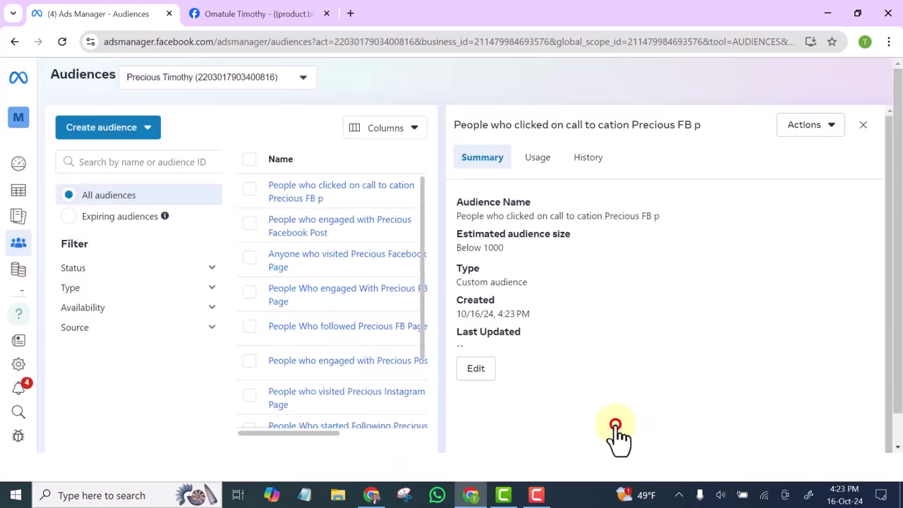
click(135, 138)
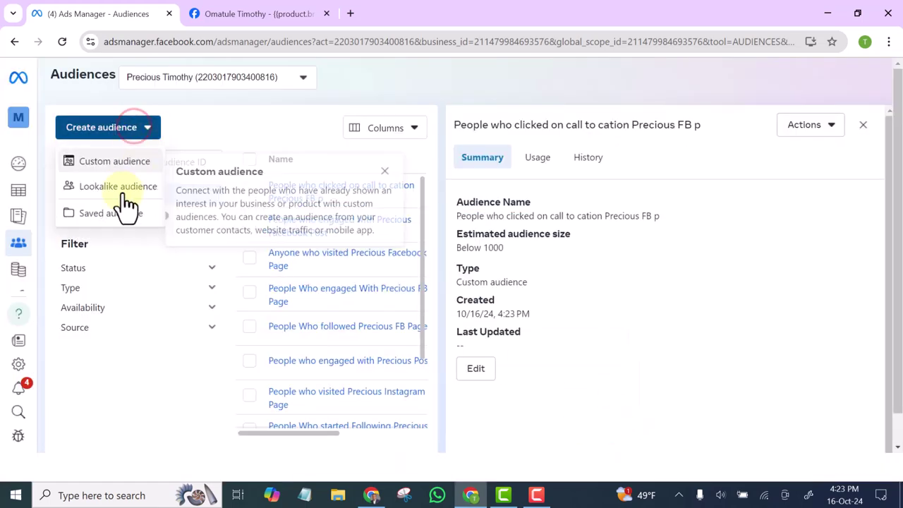
click(114, 164)
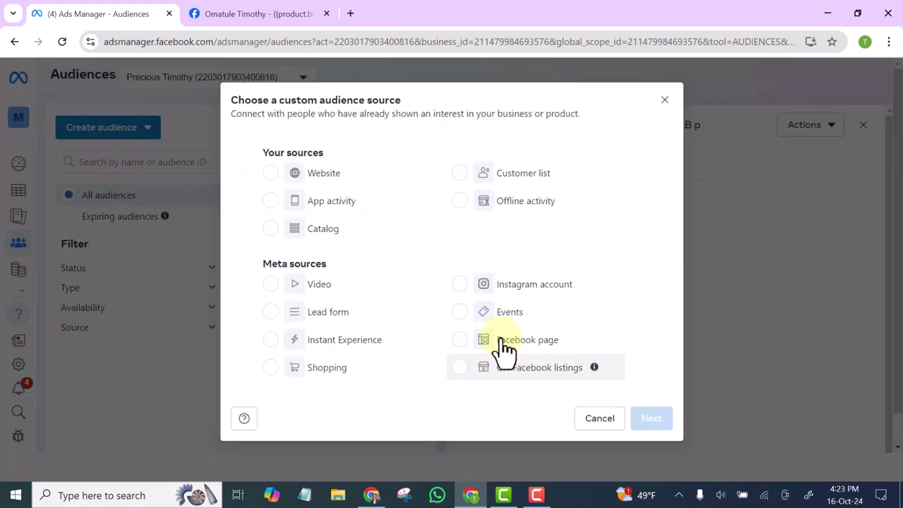
click(460, 342)
click(651, 419)
scroll(480, 328, down, 2)
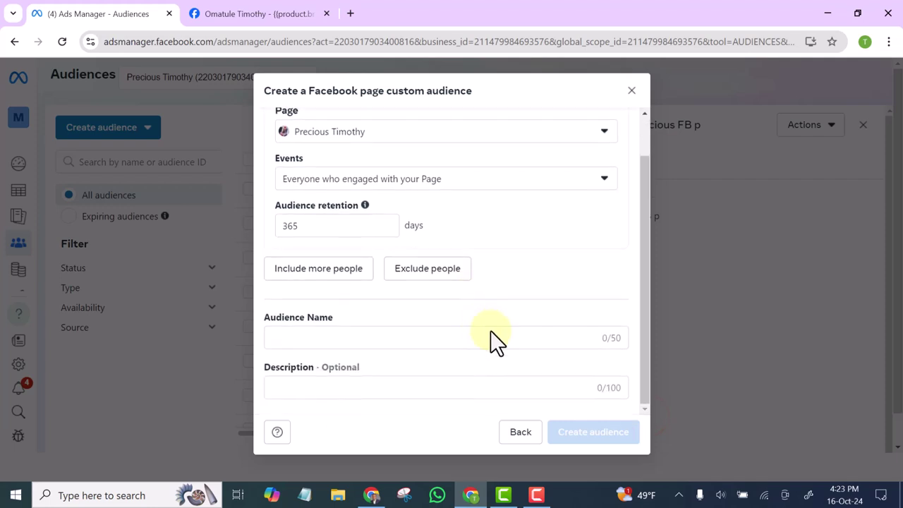
click(486, 180)
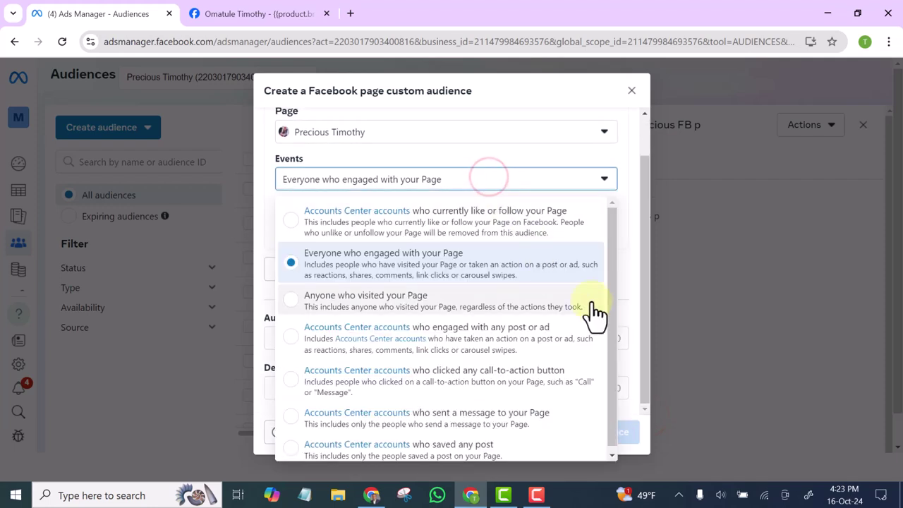
drag(614, 313, 612, 372)
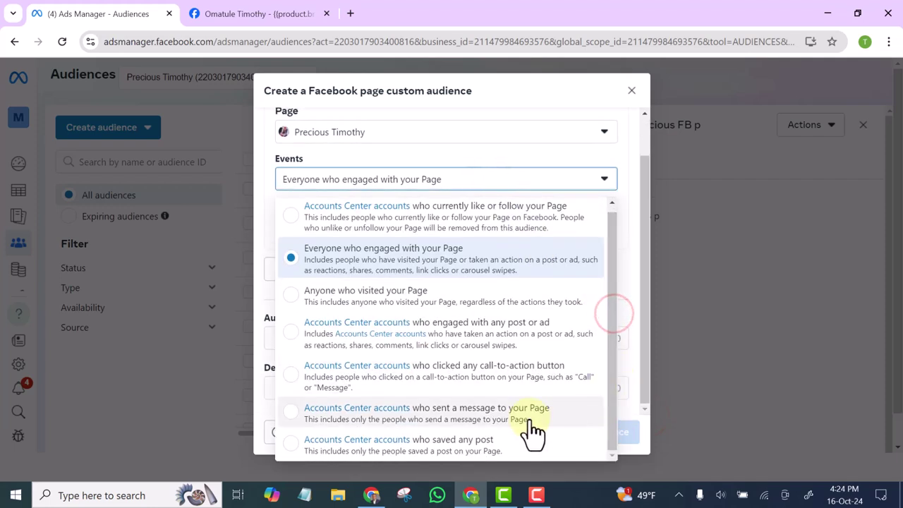
click(293, 415)
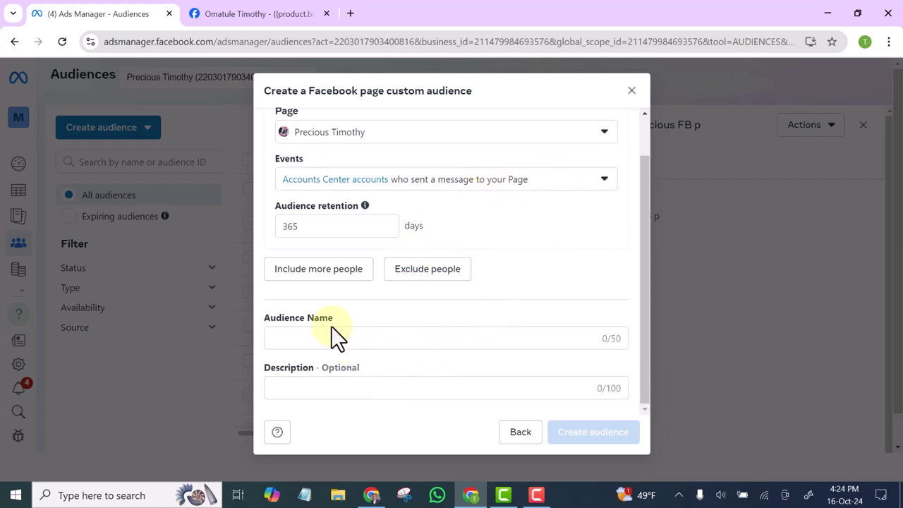
- Name the audience "People who messaged" plus the page owner's first name and "FB page", create it and close the dialog
click(316, 350)
text(People who messaged Precious FB page)
click(591, 437)
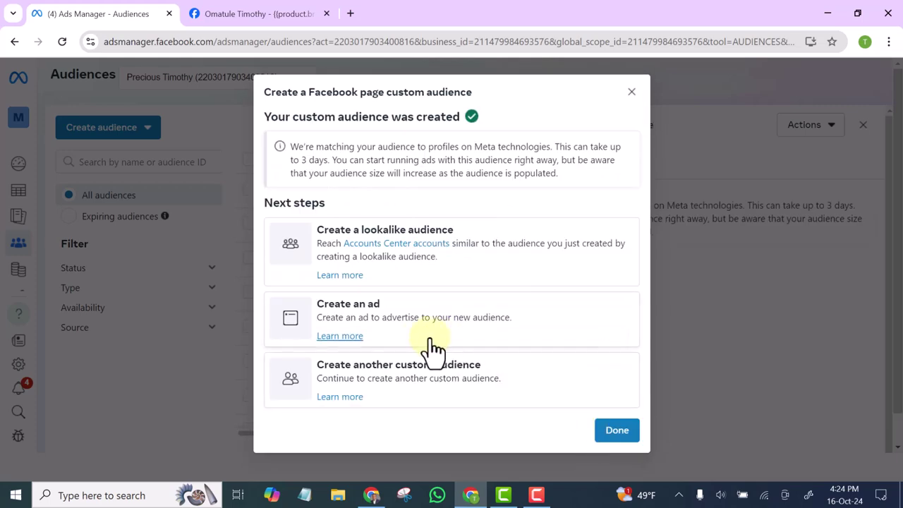
click(613, 434)
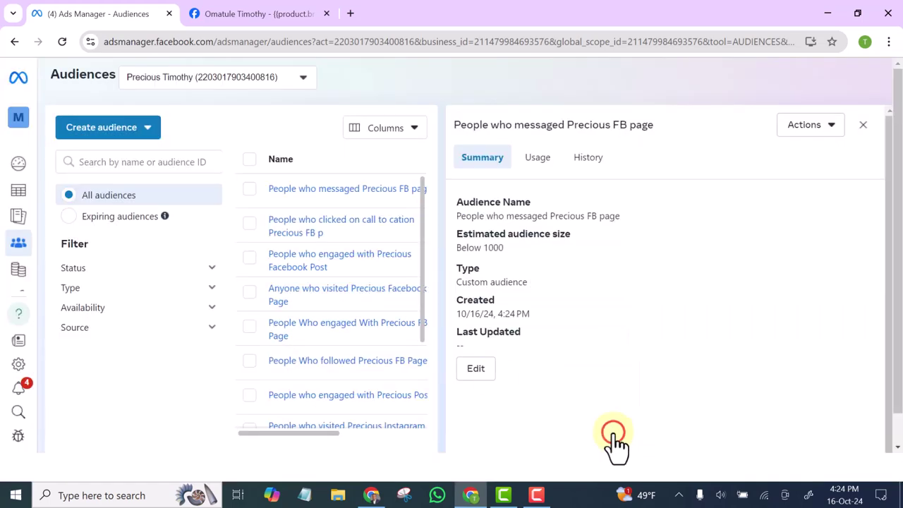
- Start another Facebook page custom audience with the event Accounts Center accounts who saved any post
click(133, 131)
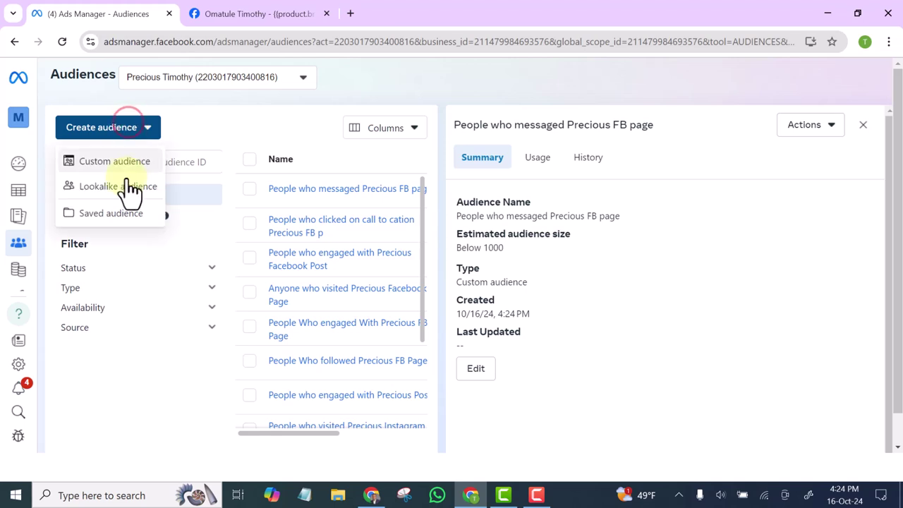
click(120, 163)
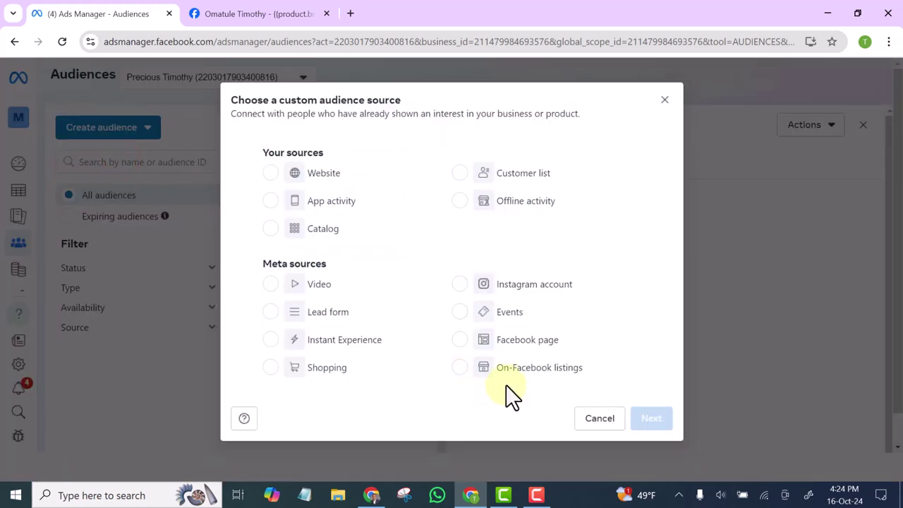
click(514, 342)
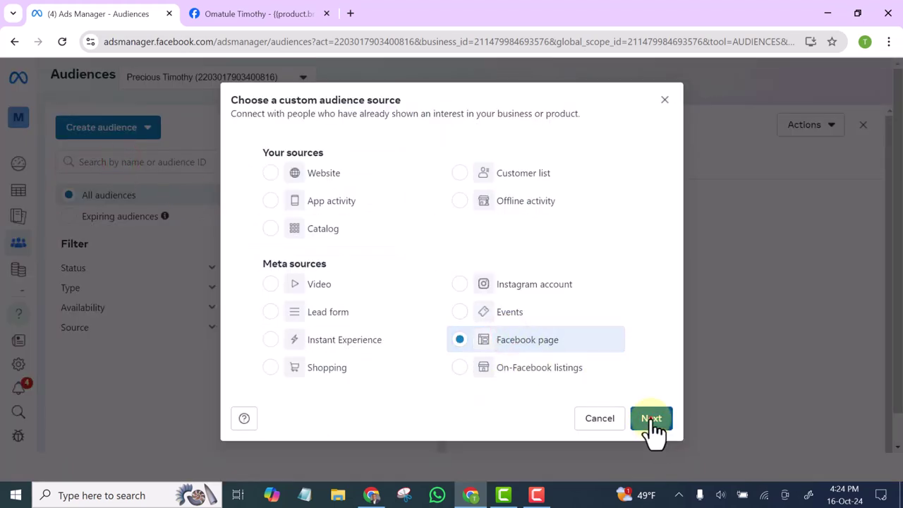
click(651, 419)
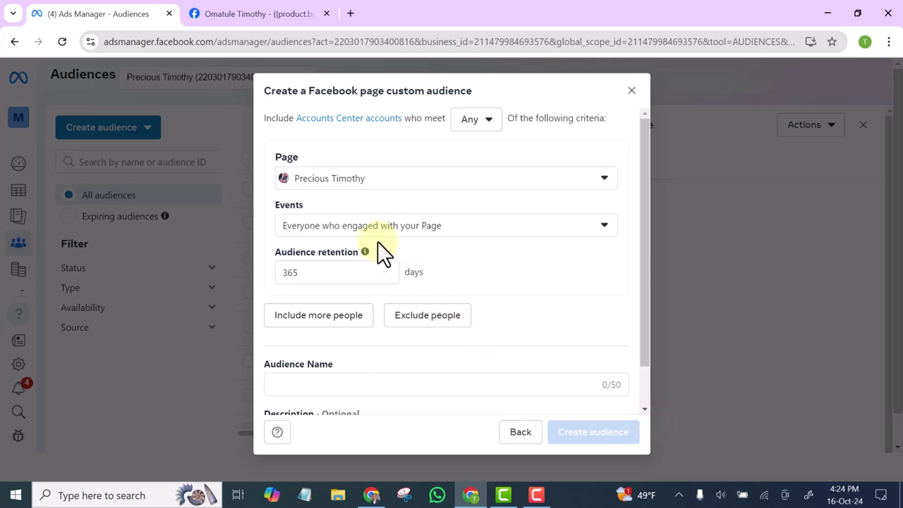
click(490, 227)
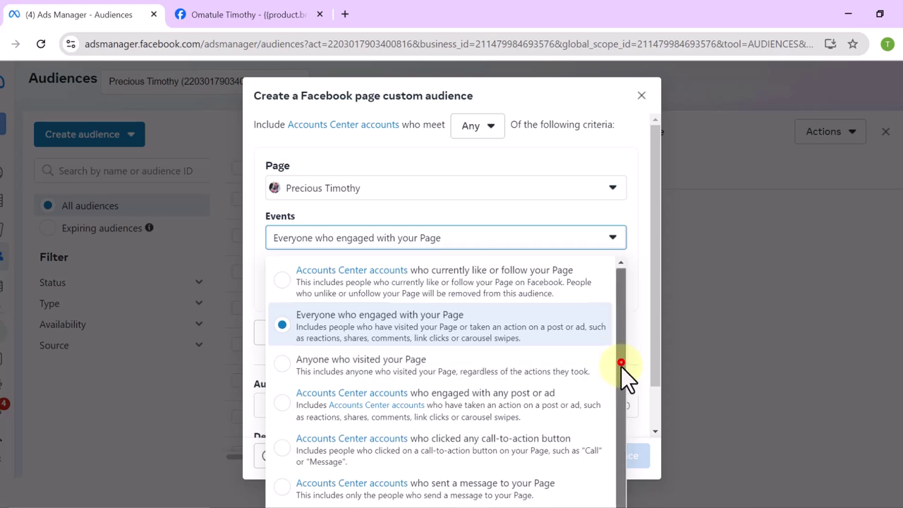
drag(620, 365, 622, 369)
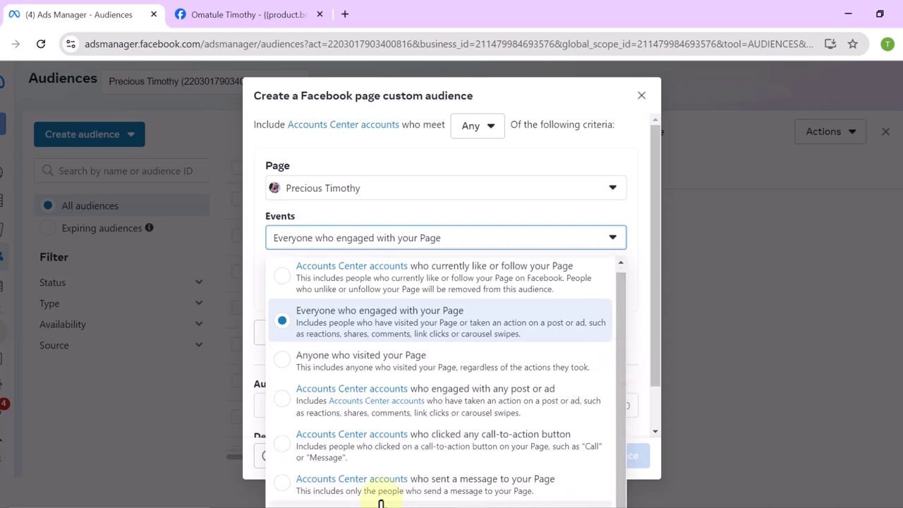
drag(650, 313, 664, 374)
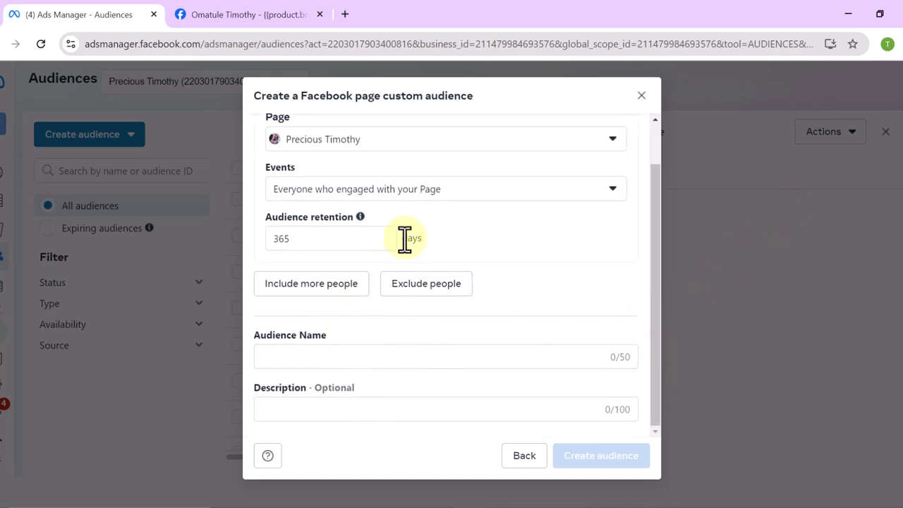
click(463, 190)
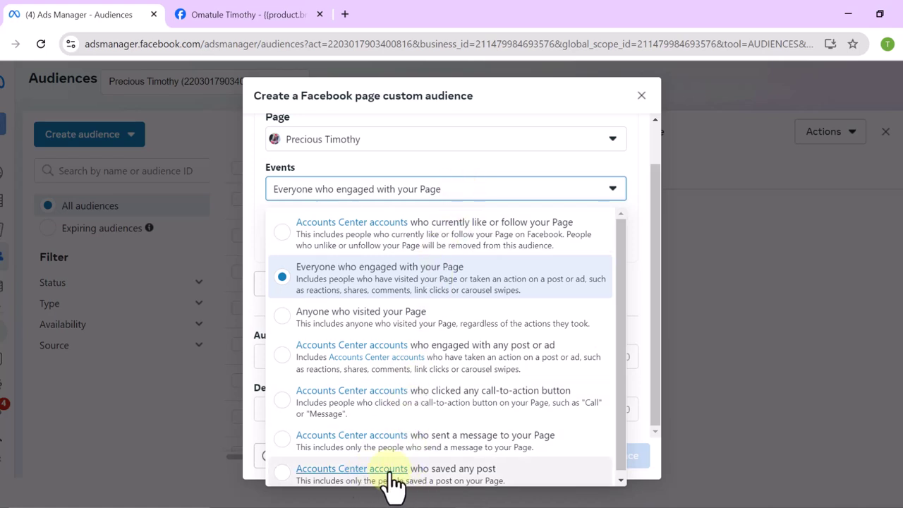
click(433, 480)
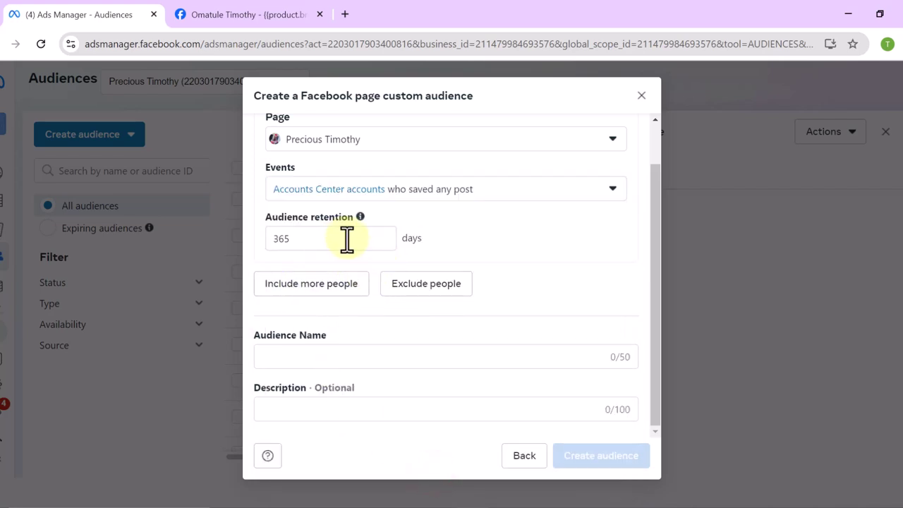
- Name the audience "People who saved" plus the page owner's first name and "FB posts", and create it
click(319, 356)
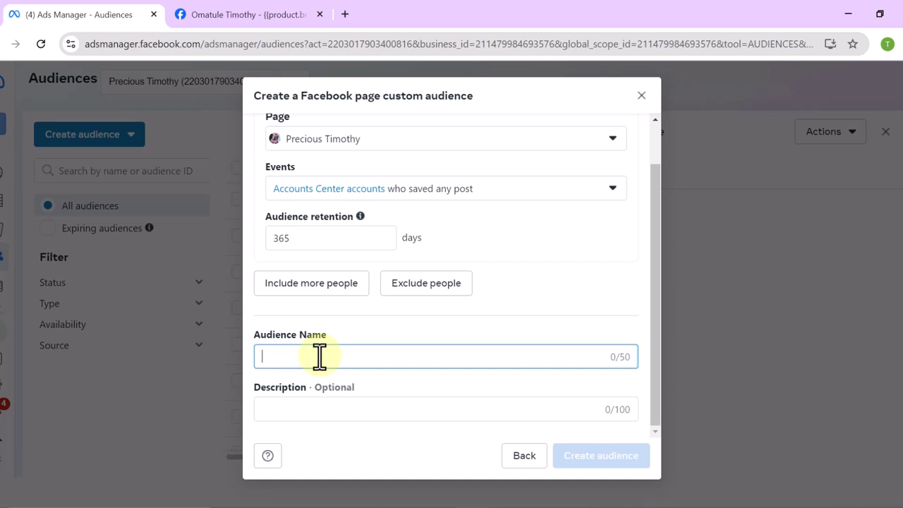
text(Pe)
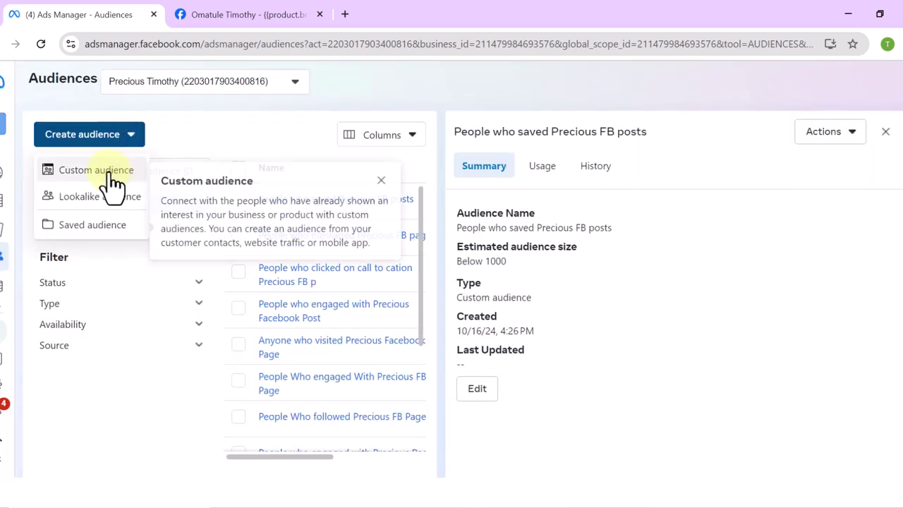
- Examine the full event list for a Facebook page custom audience with the browser zoomed out to 80%, and close the dialog without creating one
click(111, 182)
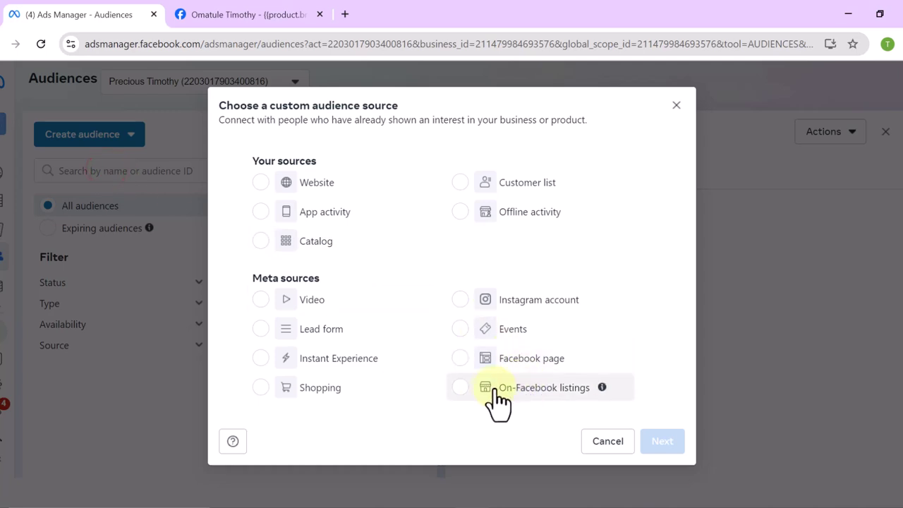
click(460, 357)
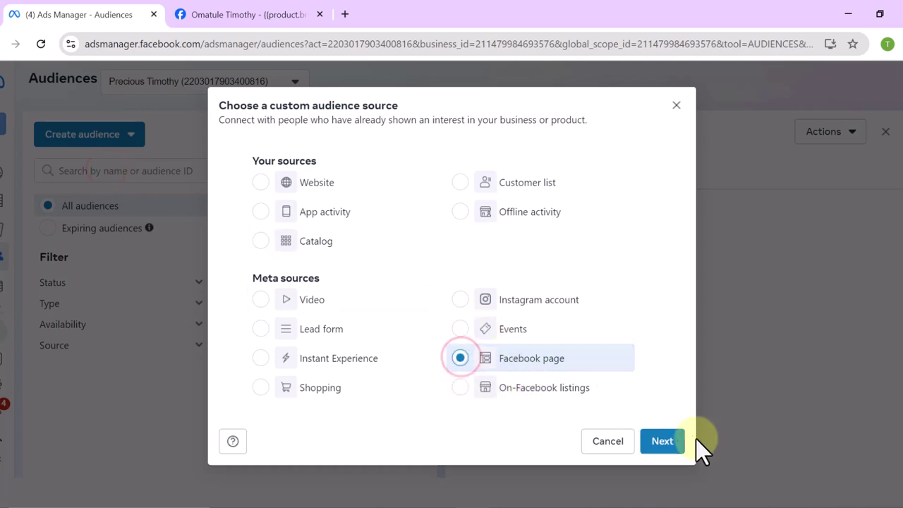
click(664, 441)
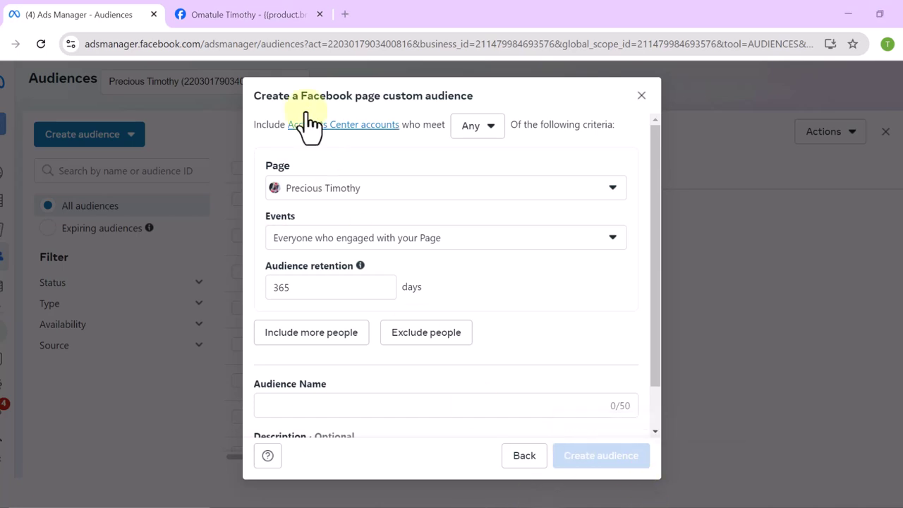
click(165, 39)
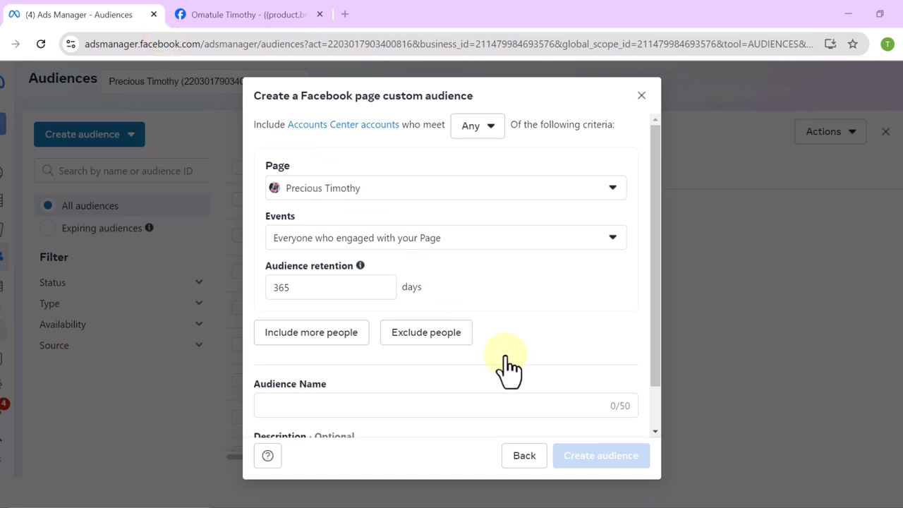
click(558, 251)
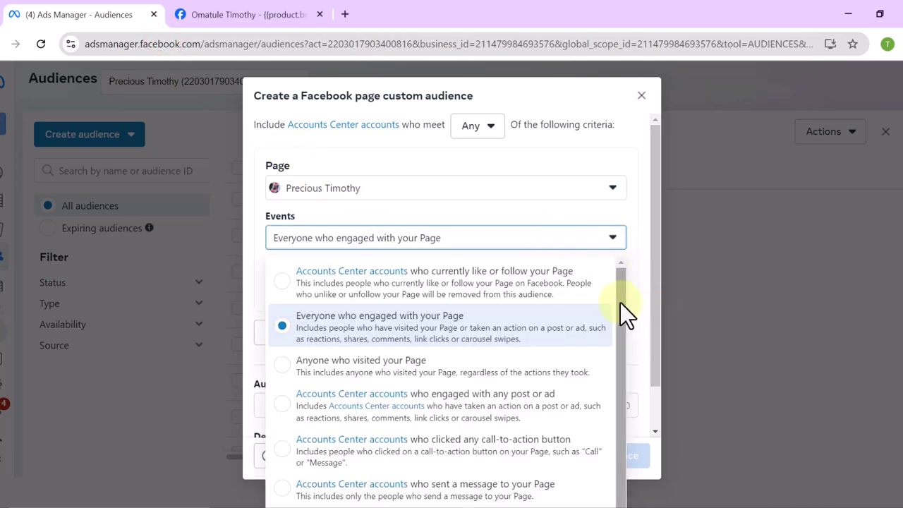
drag(618, 299, 622, 328)
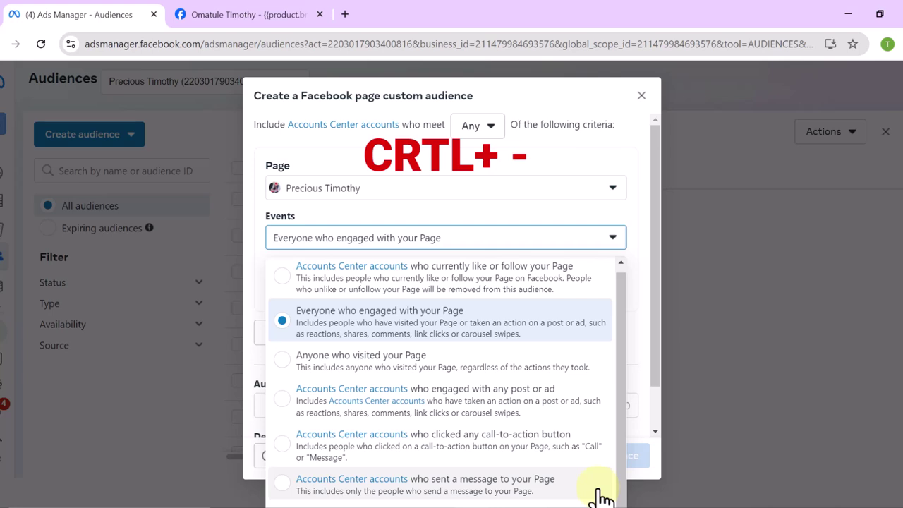
key(ctrl+minus)
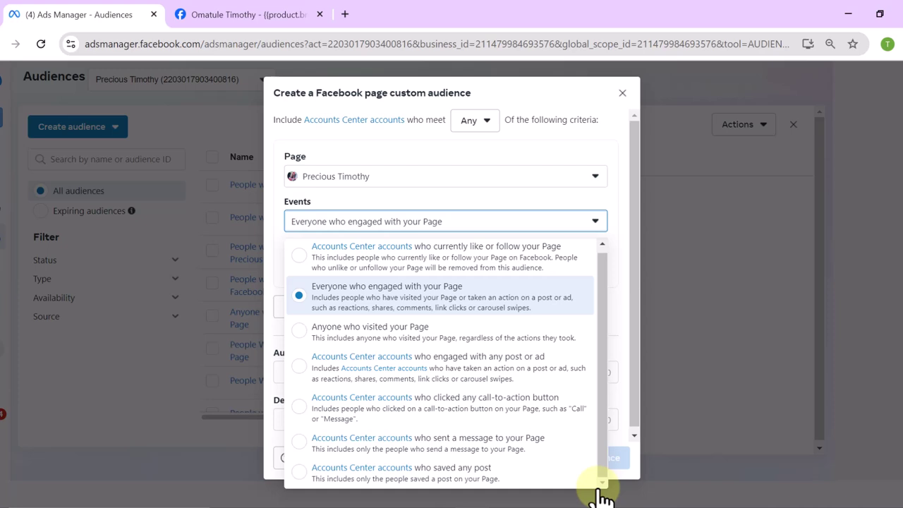
key(ctrl+minus)
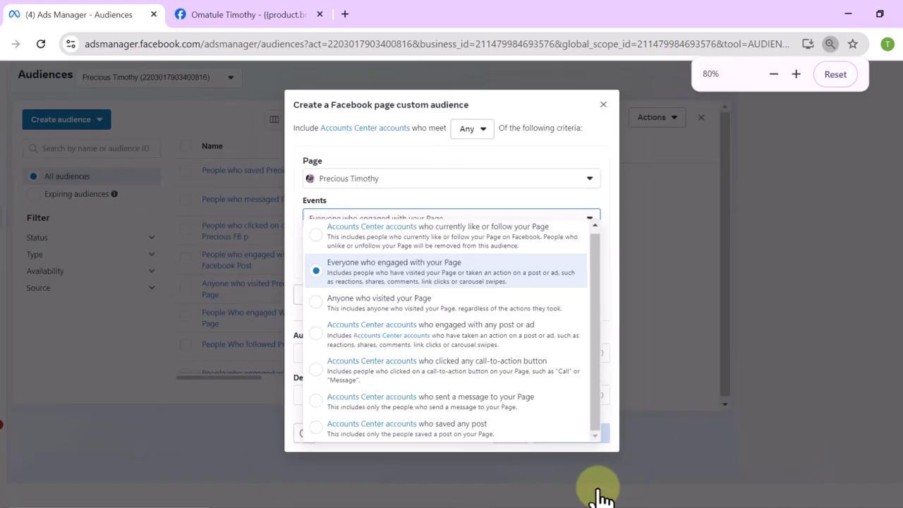
click(596, 318)
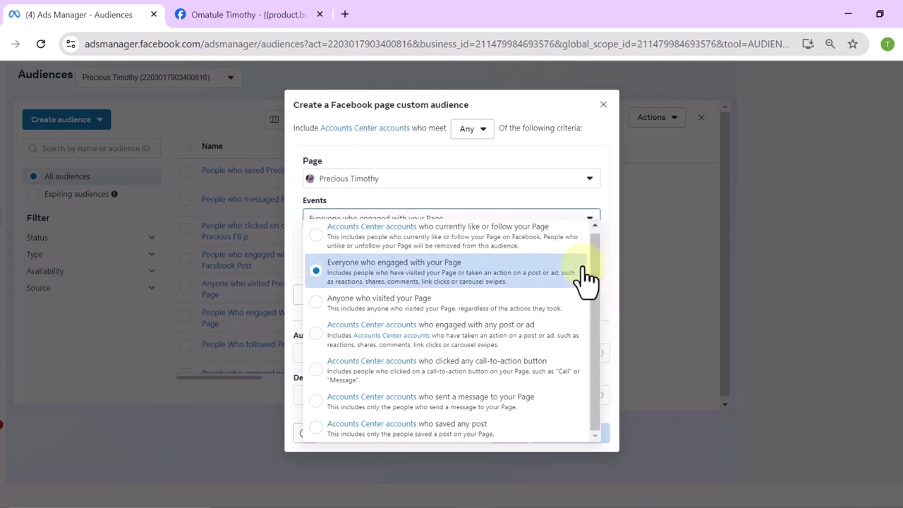
click(601, 107)
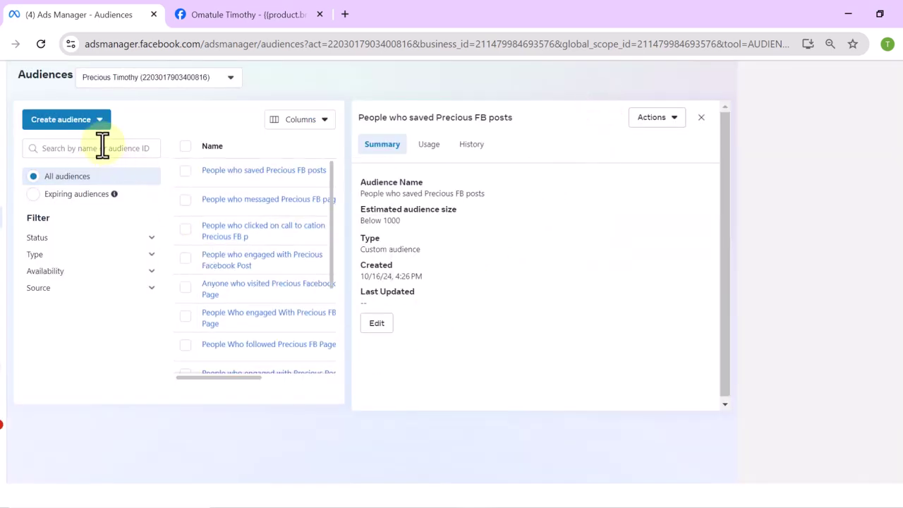
- Start a new custom audience that uses an Instagram account as its source
click(63, 120)
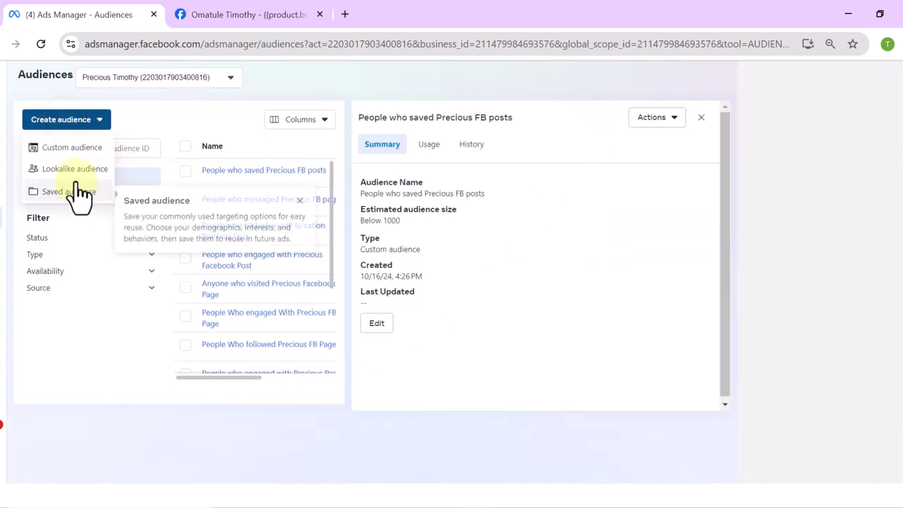
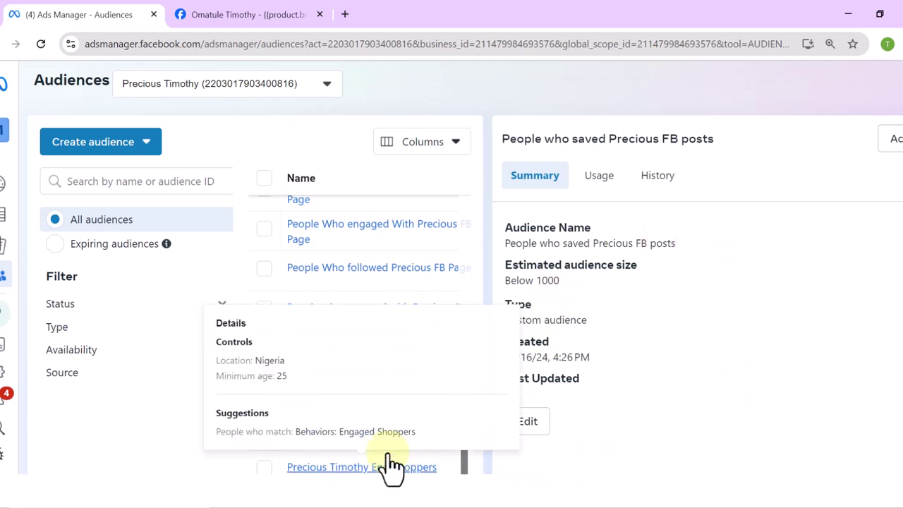
click(109, 134)
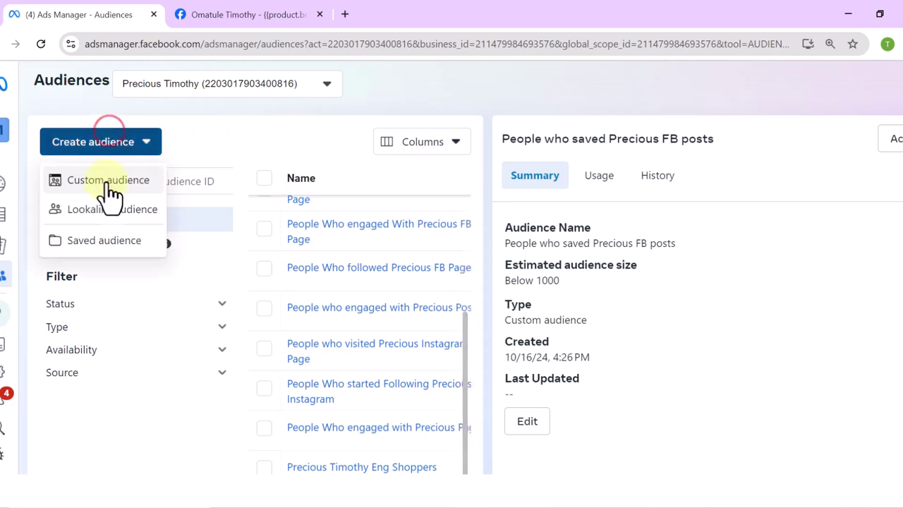
click(104, 182)
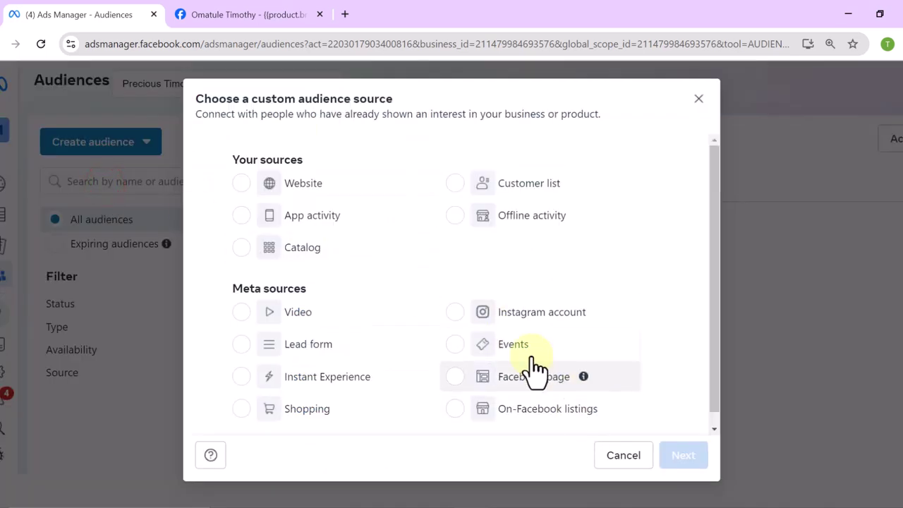
click(454, 312)
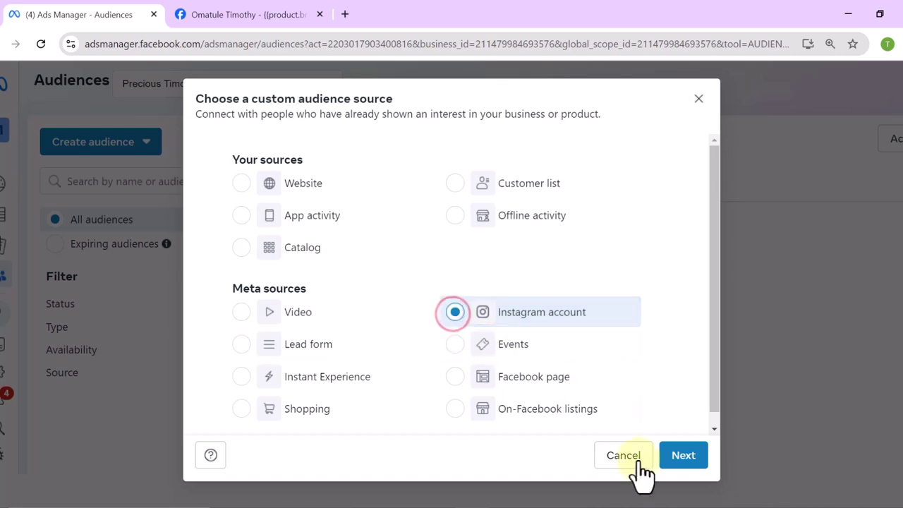
click(683, 456)
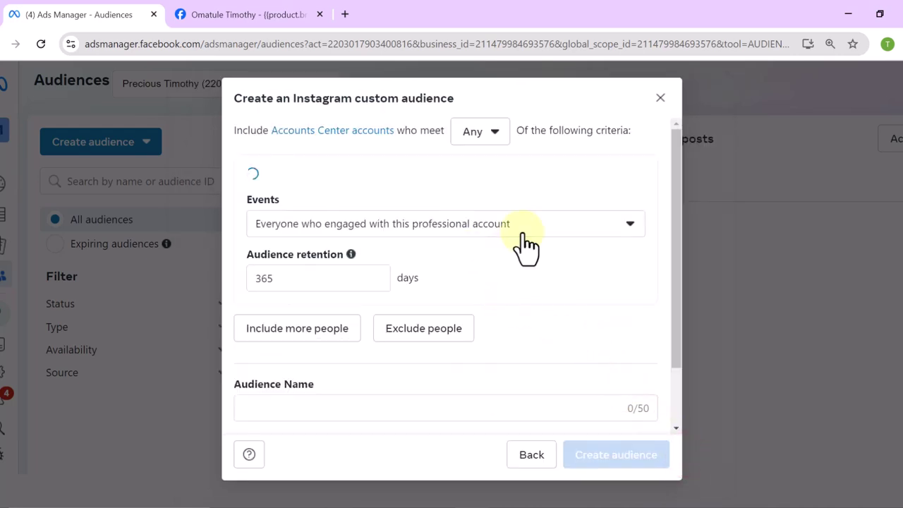
- Choose the page owner's Instagram account as the source and set the event to People who sent a message to this professional account
click(526, 201)
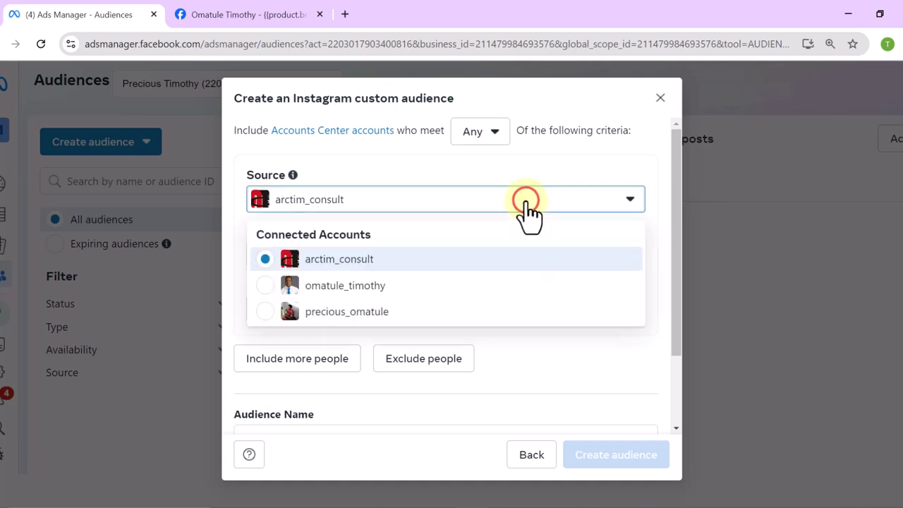
click(313, 311)
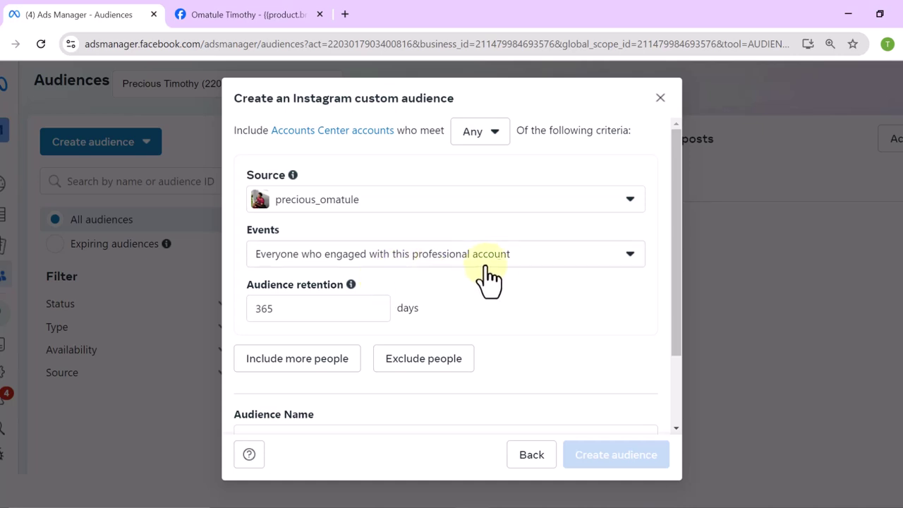
click(517, 252)
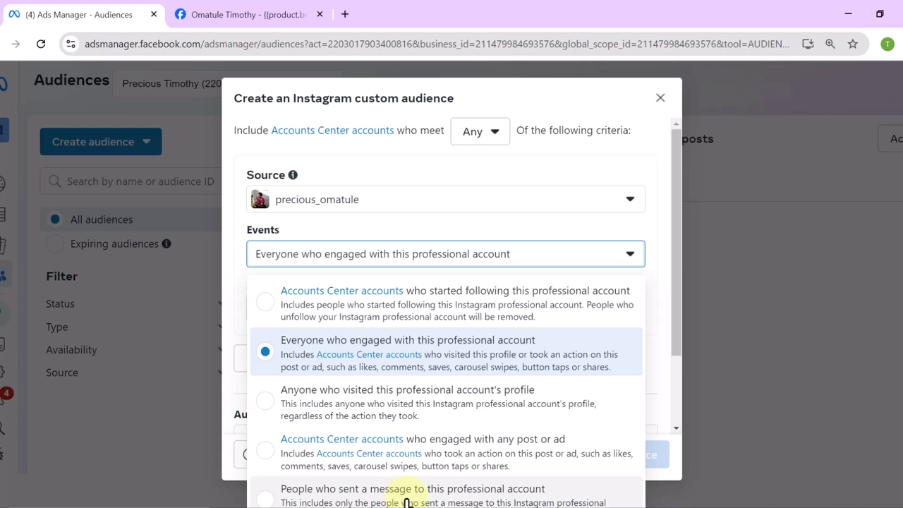
click(407, 501)
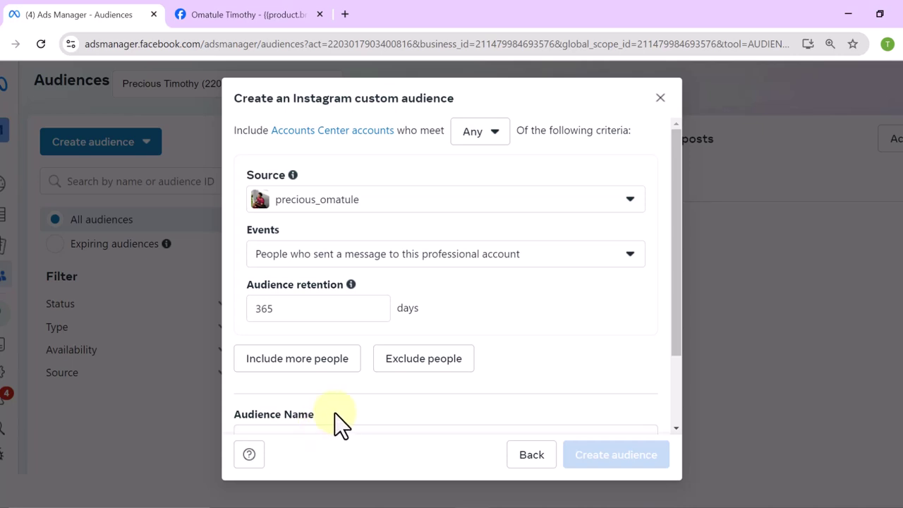
- Name the audience "People Who sent message to" plus the account owner's first name and "Instag Page", create it and close the dialog
scroll(337, 399, down, 2)
click(331, 345)
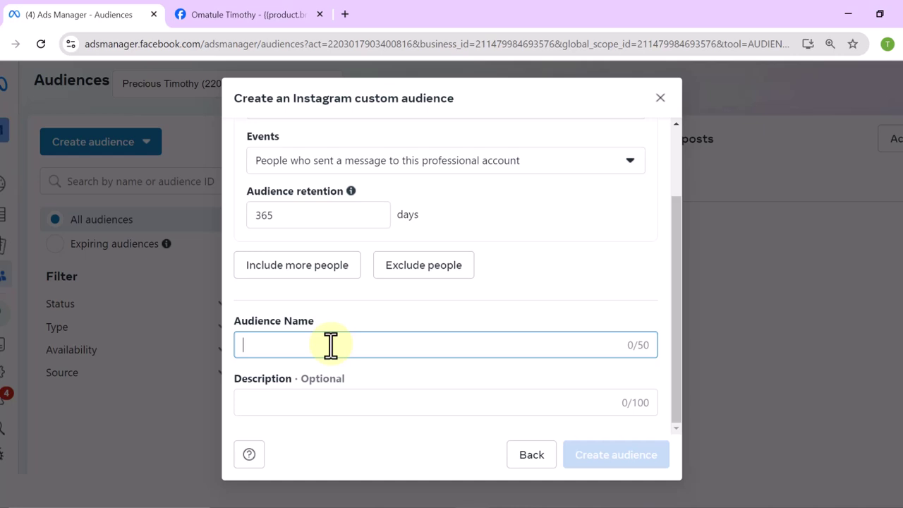
text(Peope)
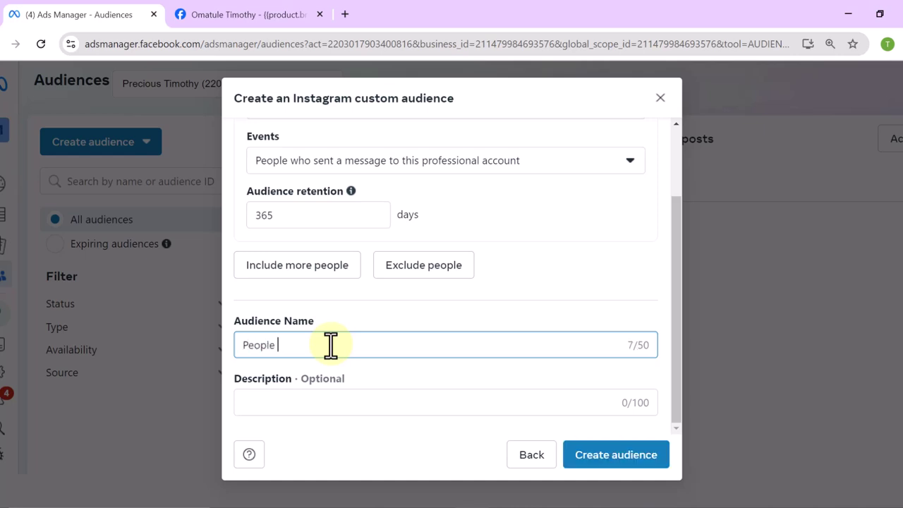
text(e W)
text(ho sent message to Precious In)
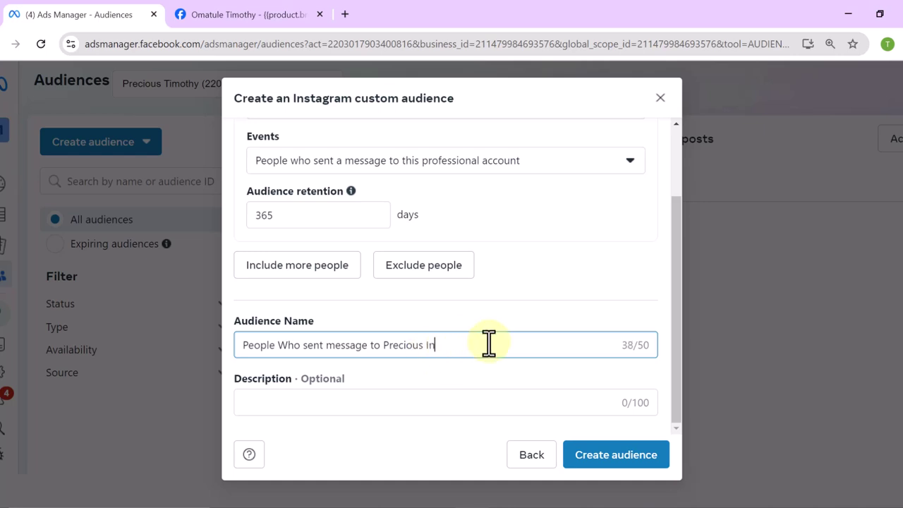
text(ag Page)
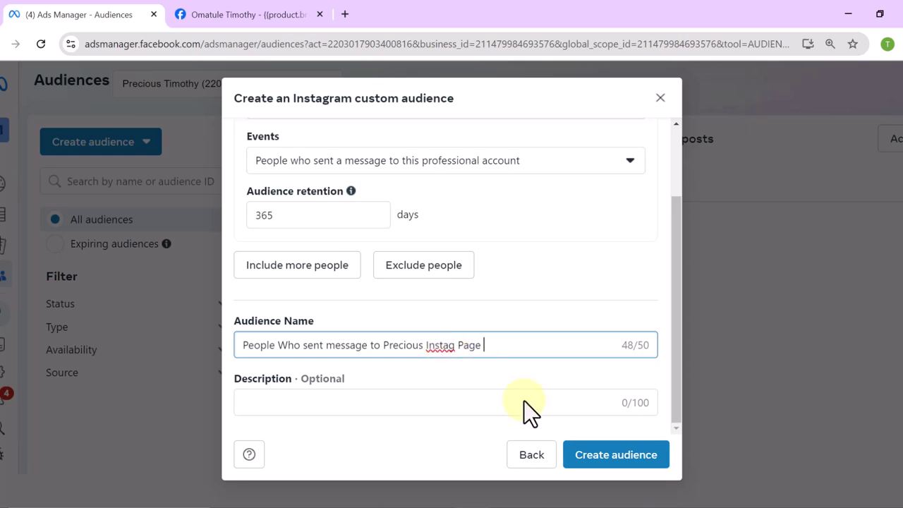
click(600, 455)
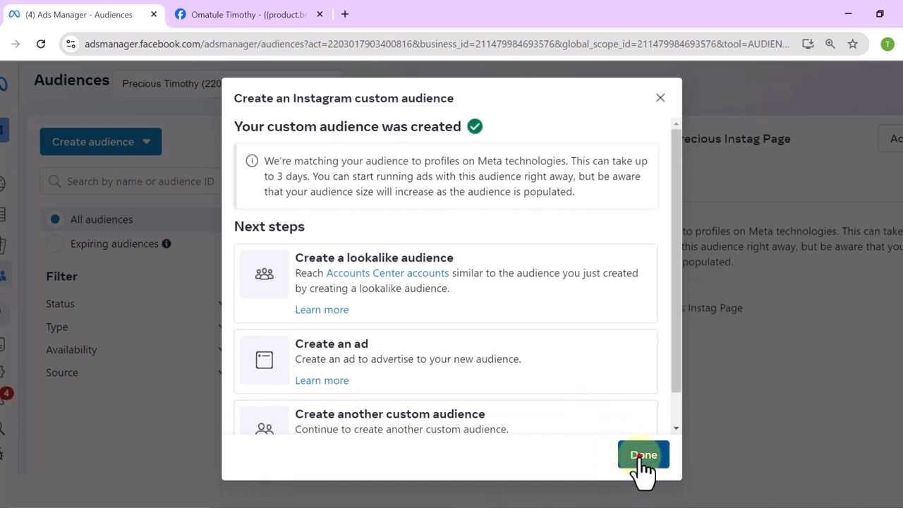
click(641, 457)
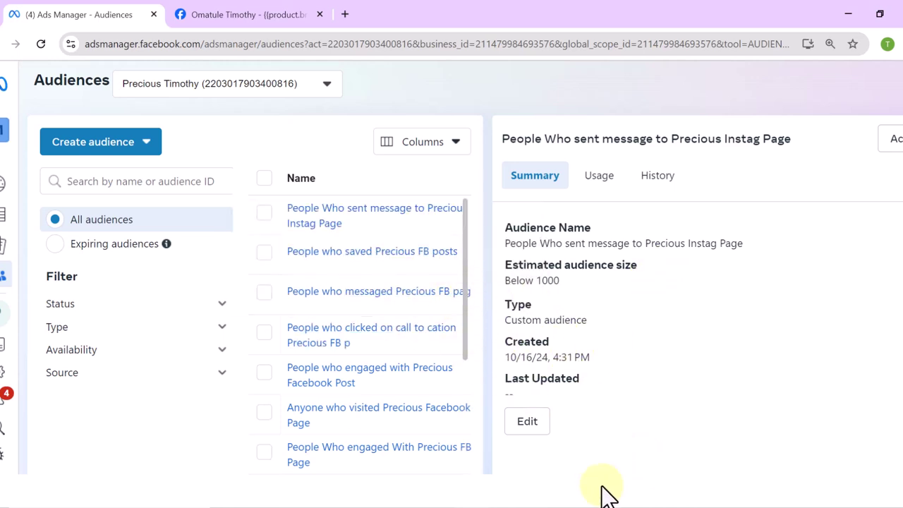
- Start another custom audience with Instagram account as the source type
click(86, 144)
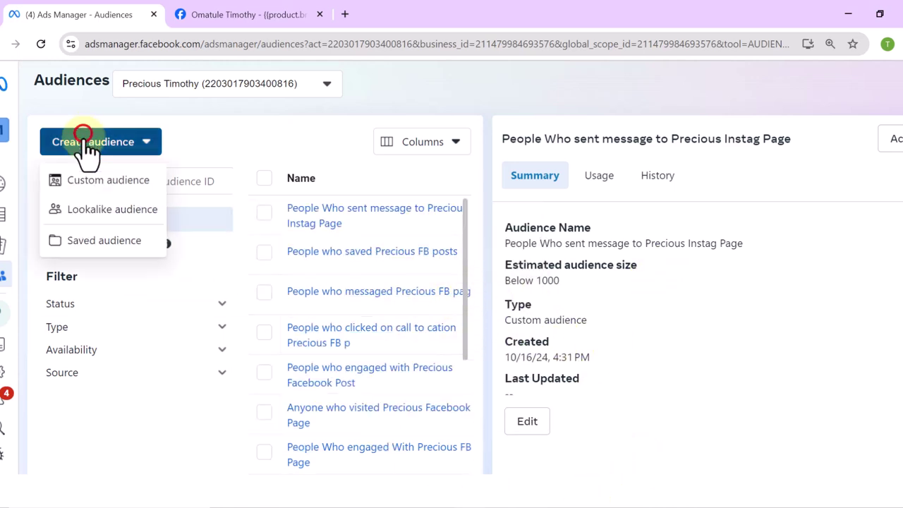
click(117, 182)
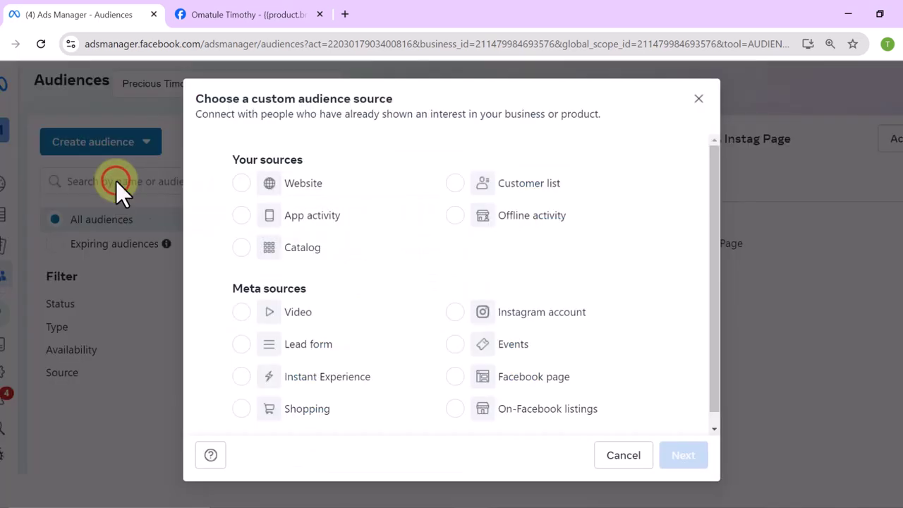
scroll(516, 424, down, 1)
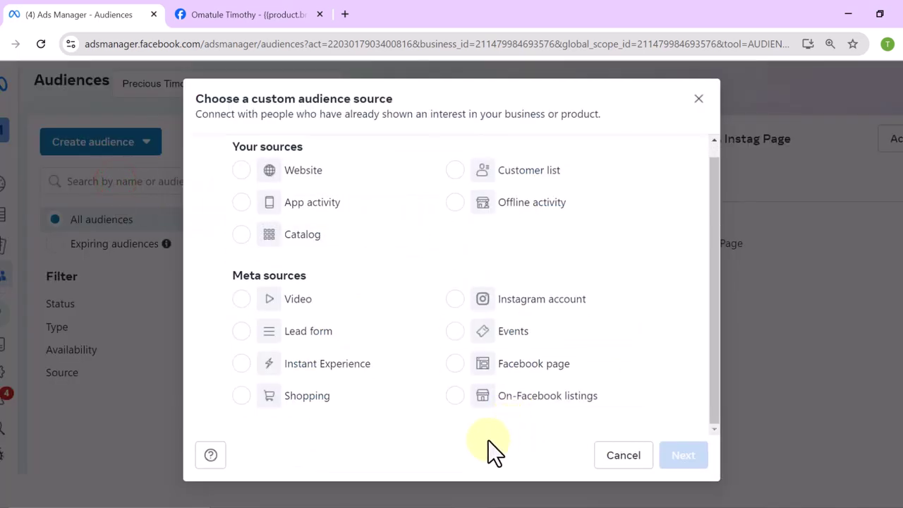
click(457, 301)
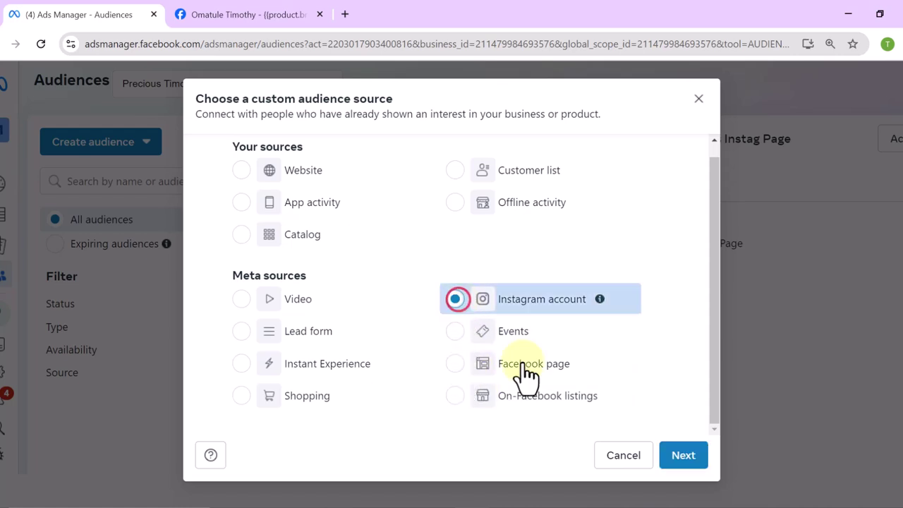
click(683, 455)
- Choose the page owner's Instagram account as the source and set the event to Accounts Center accounts who saved any post or ad
click(558, 199)
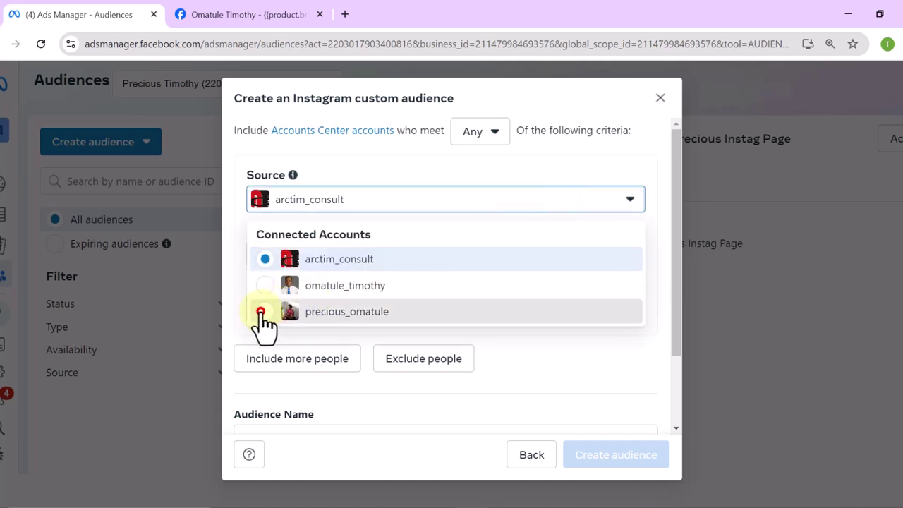
click(262, 311)
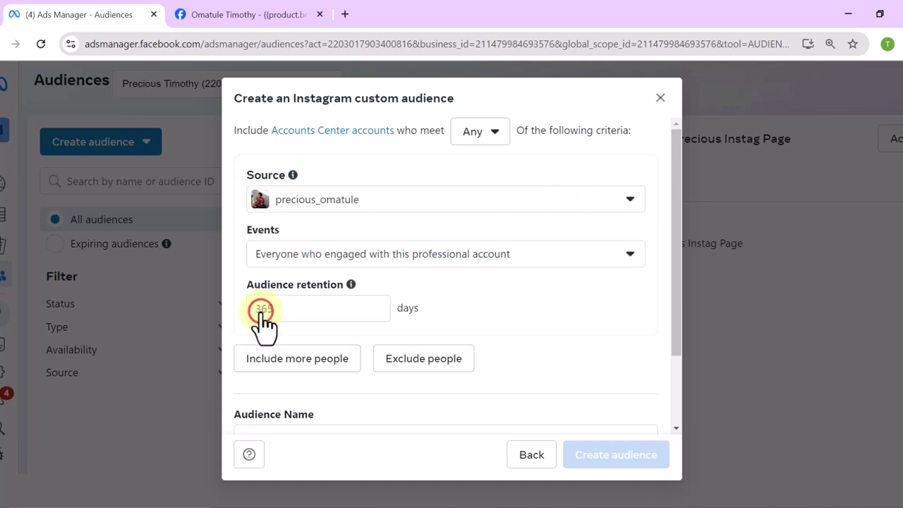
click(588, 254)
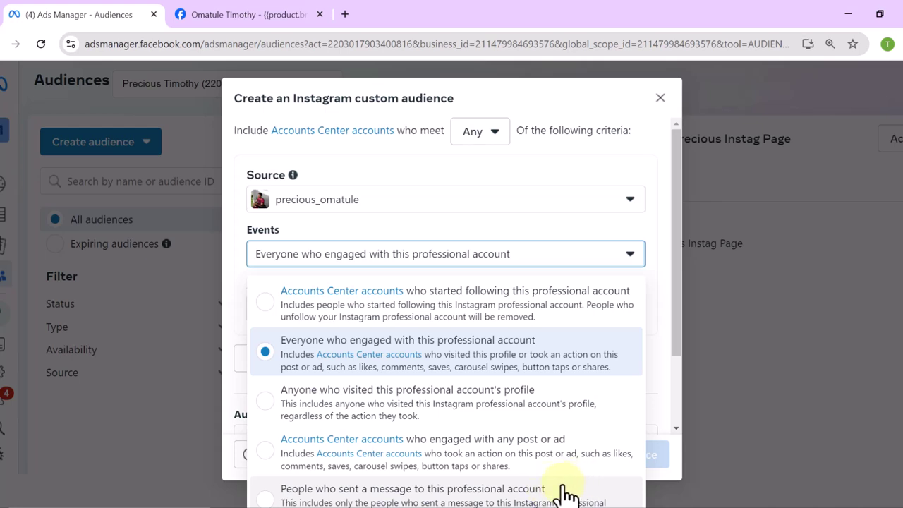
key(ctrl+minus)
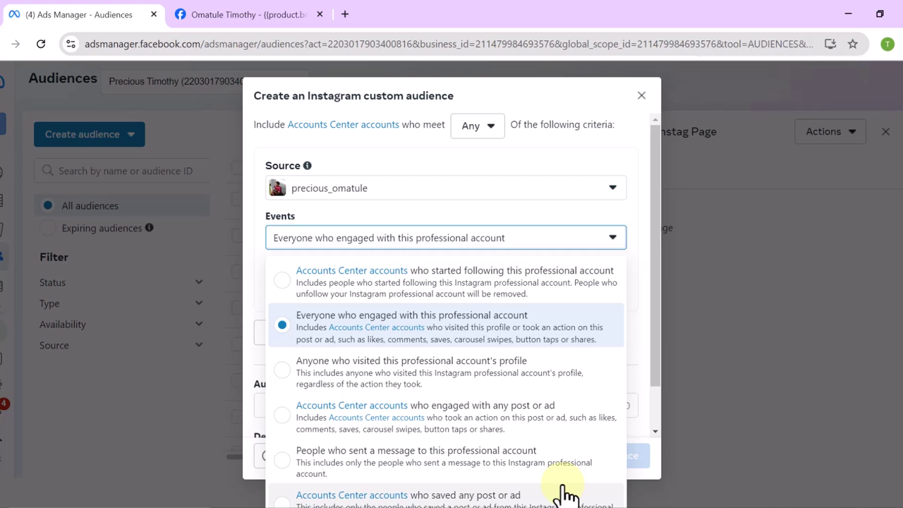
key(ctrl+minus)
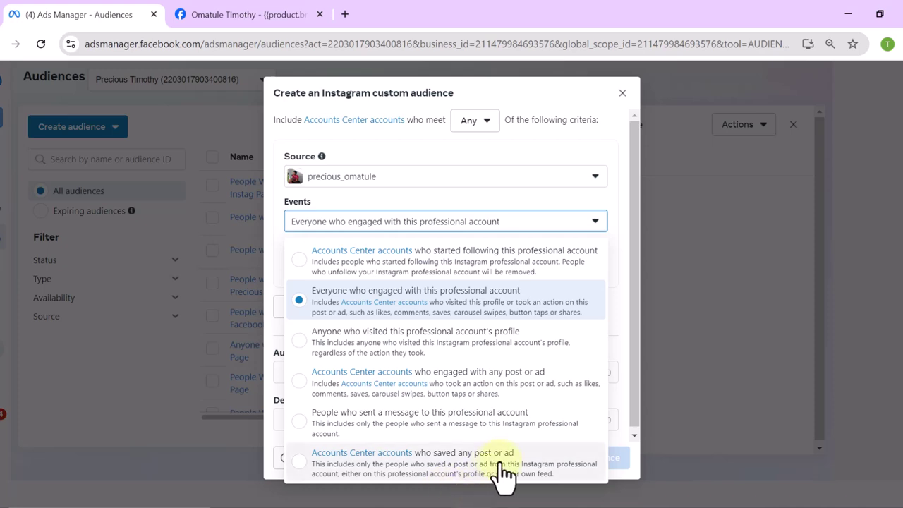
click(472, 460)
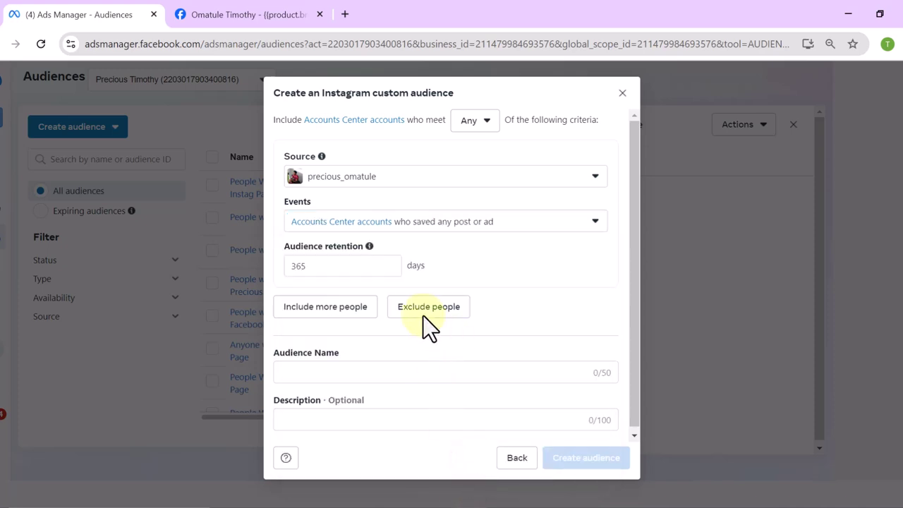
- Name the audience "People who saved" plus the account owner's first name and "Instagram Posts", create it and close the dialog
drag(631, 329, 634, 357)
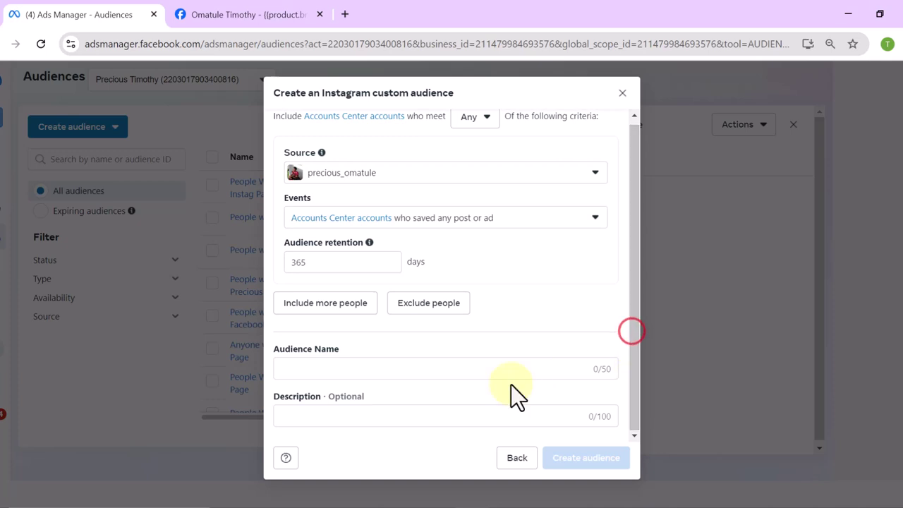
click(361, 365)
text(People who saved Precious Instagram Posts)
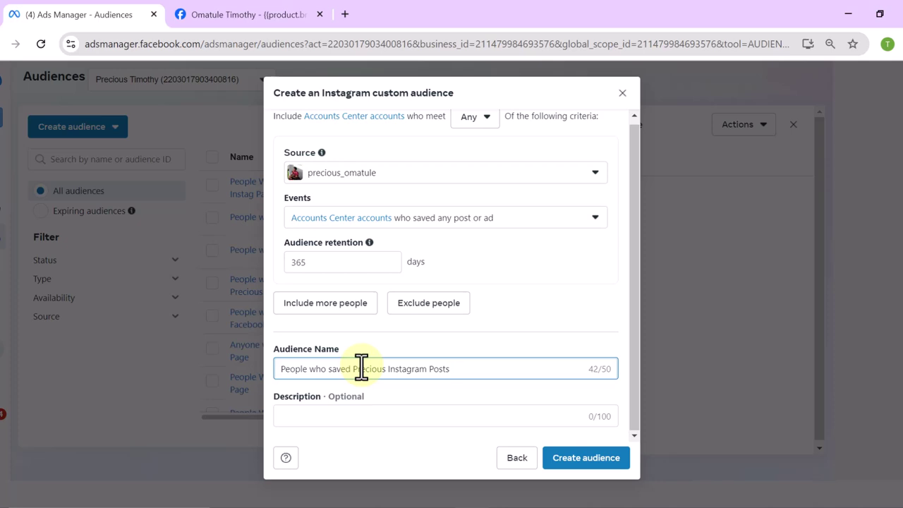
click(589, 460)
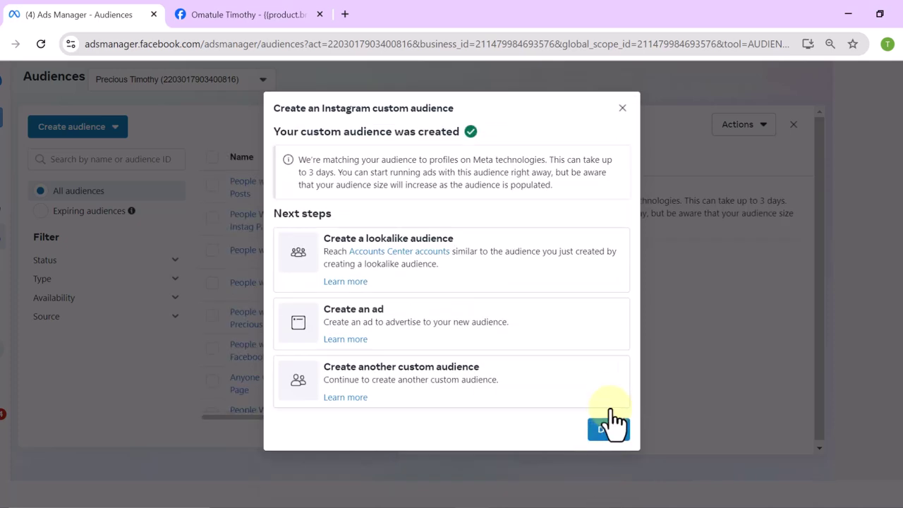
click(608, 433)
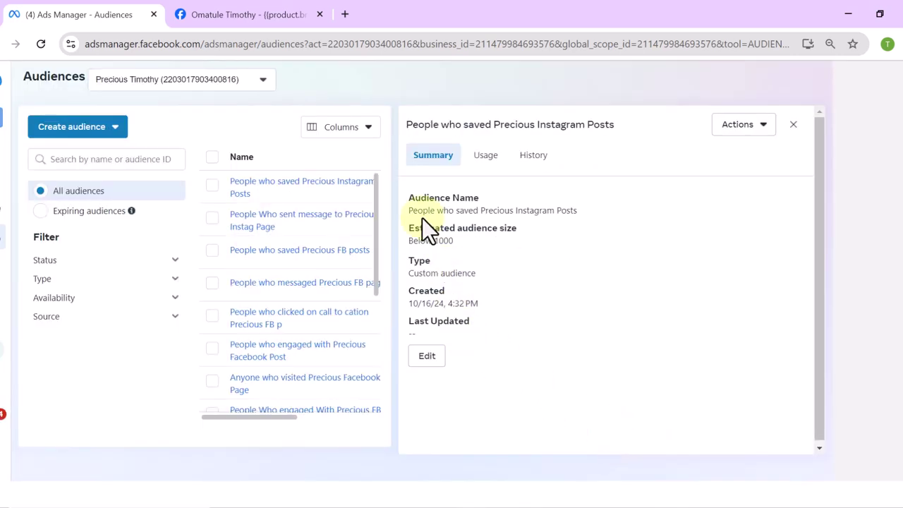
- Start a new custom audience with Video as the source and continue to its video engagement settings
click(75, 130)
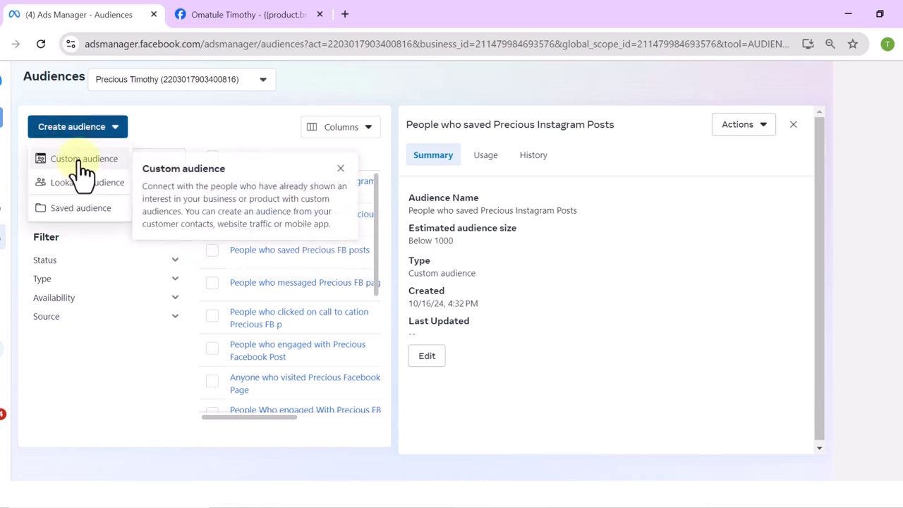
click(81, 161)
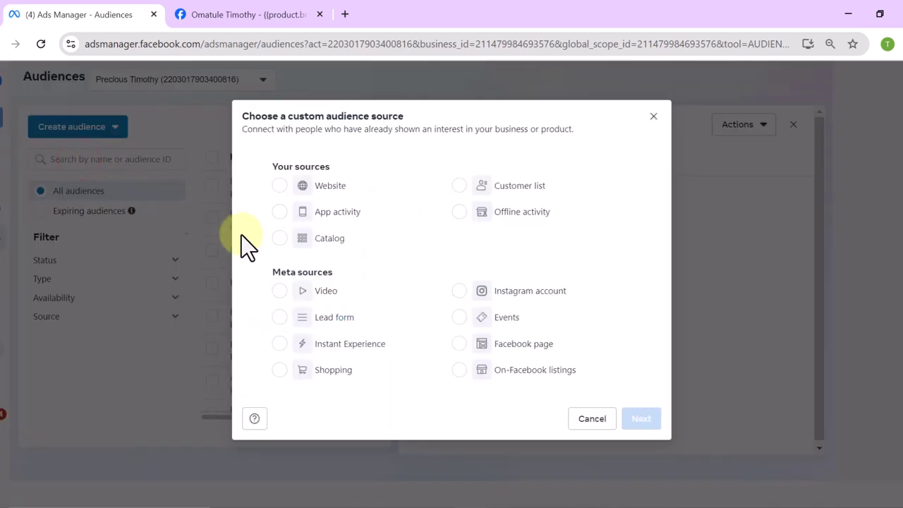
click(280, 291)
click(641, 419)
click(574, 393)
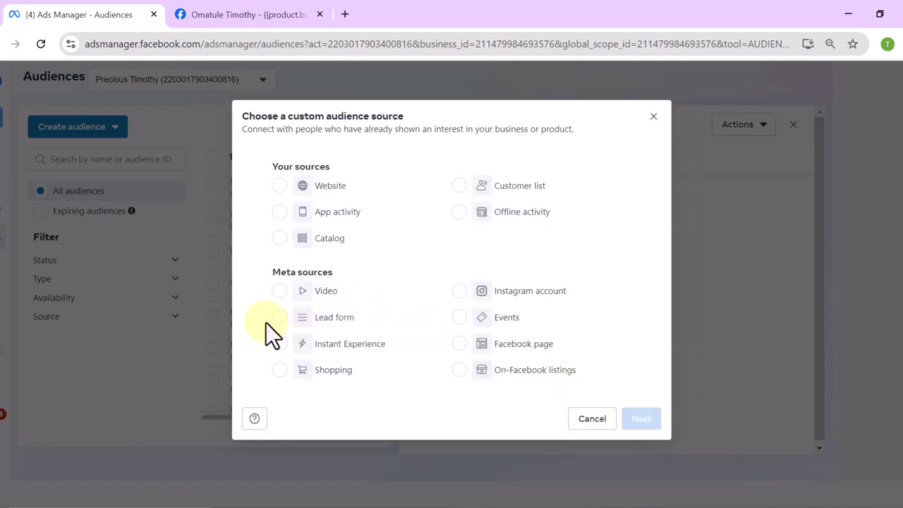
click(280, 290)
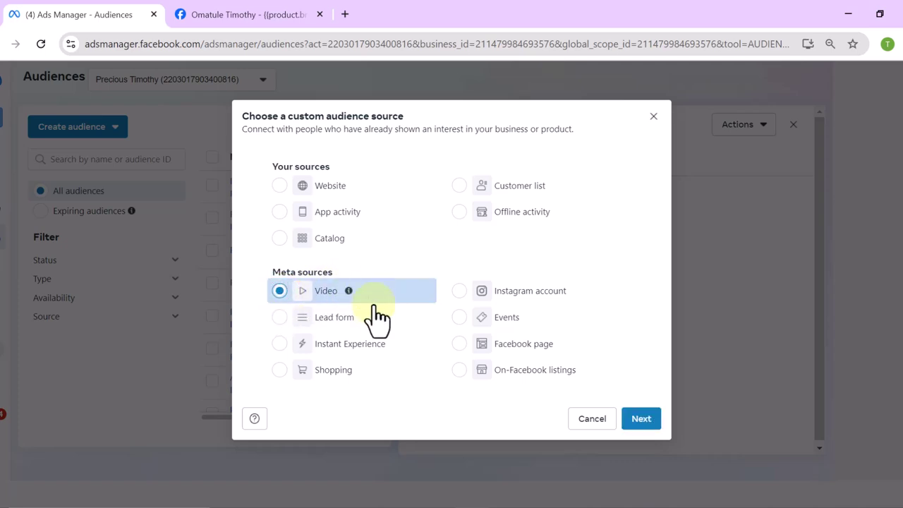
click(638, 420)
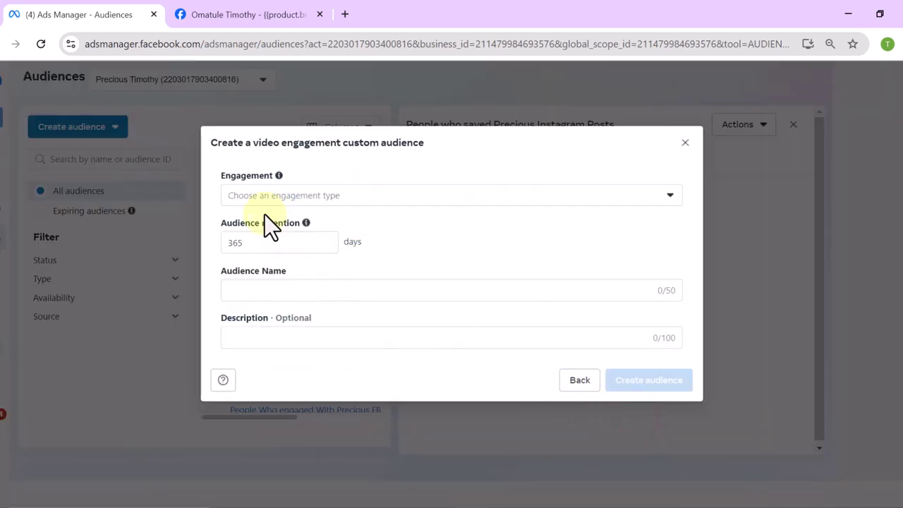
- Set the engagement type to people who have viewed at least 50% of your video
click(368, 195)
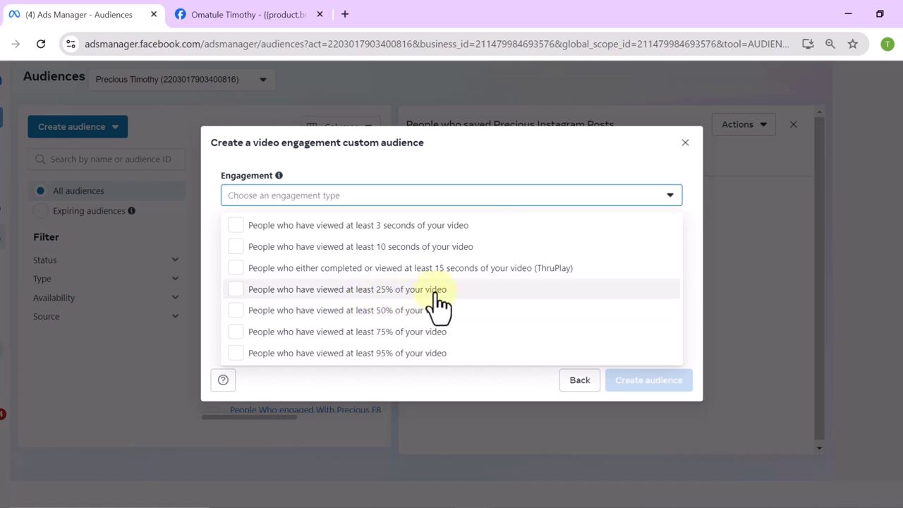
click(237, 312)
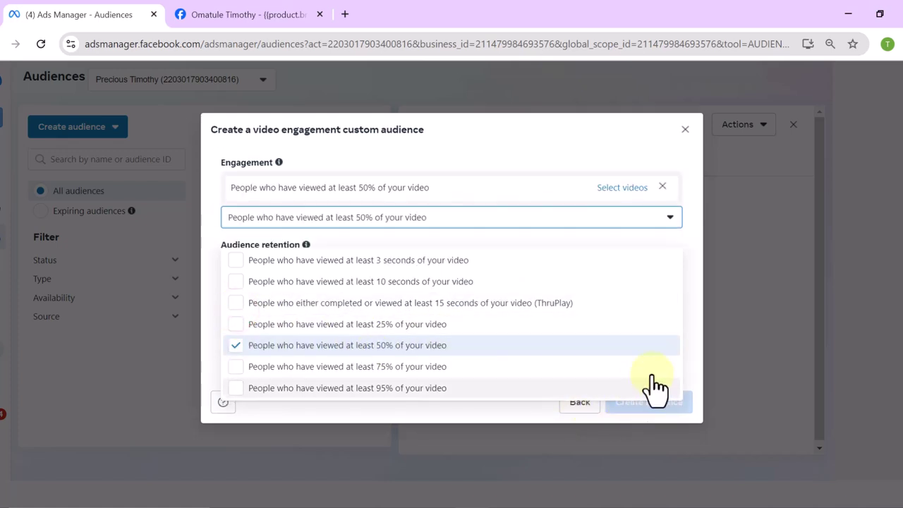
click(692, 276)
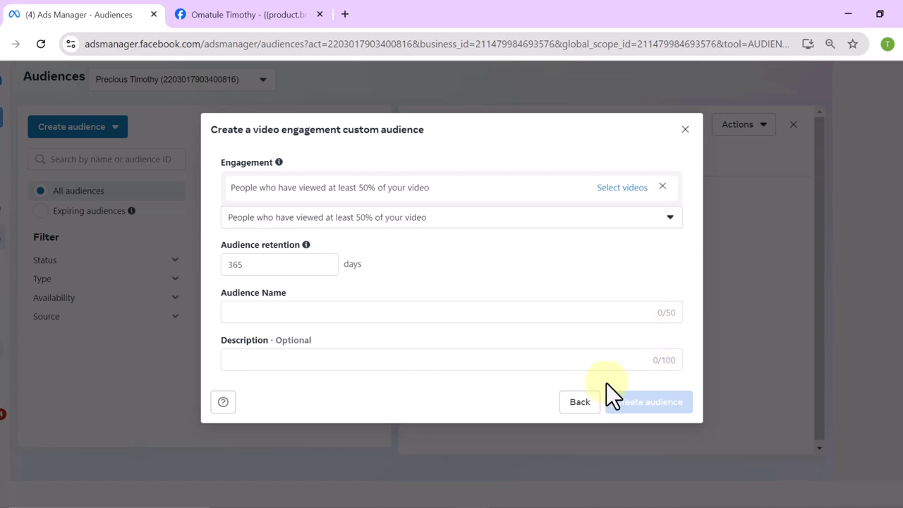
- Open the video selection for the 50% engagement rule, with Facebook page as the video source and the owner's page chosen
click(623, 191)
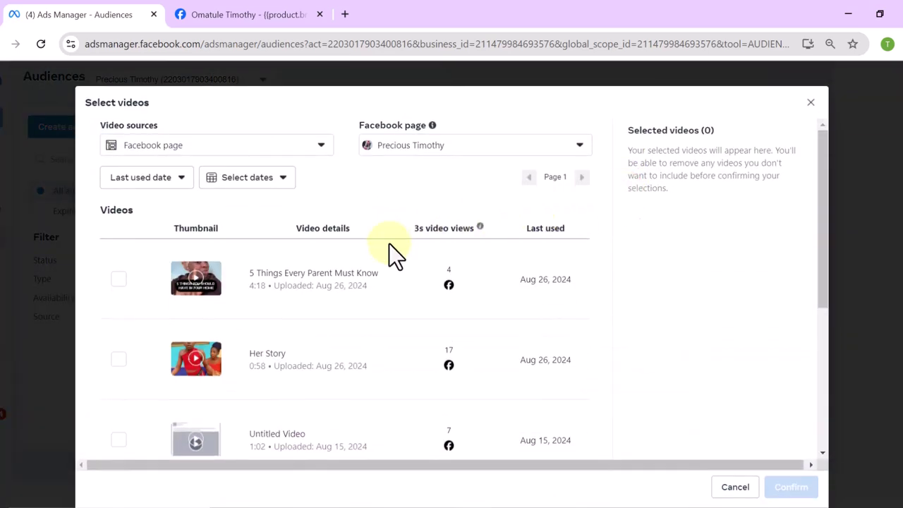
click(227, 155)
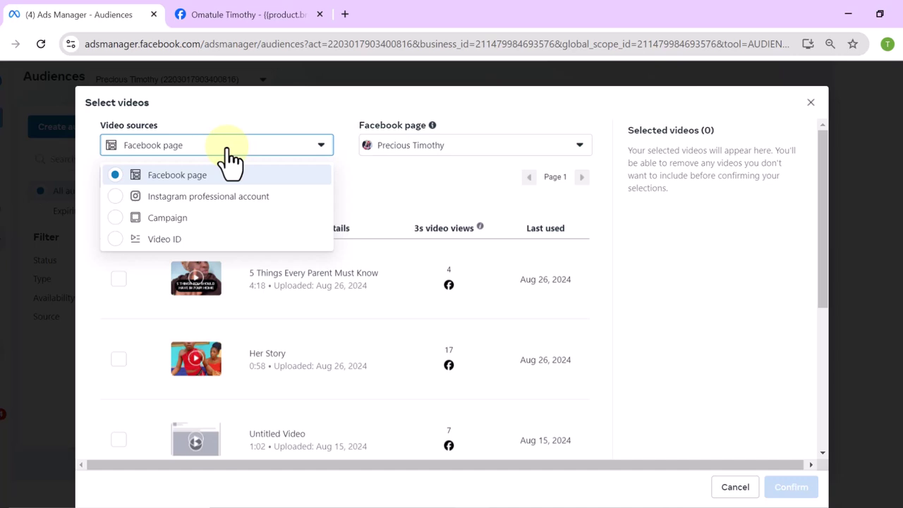
click(227, 150)
click(227, 151)
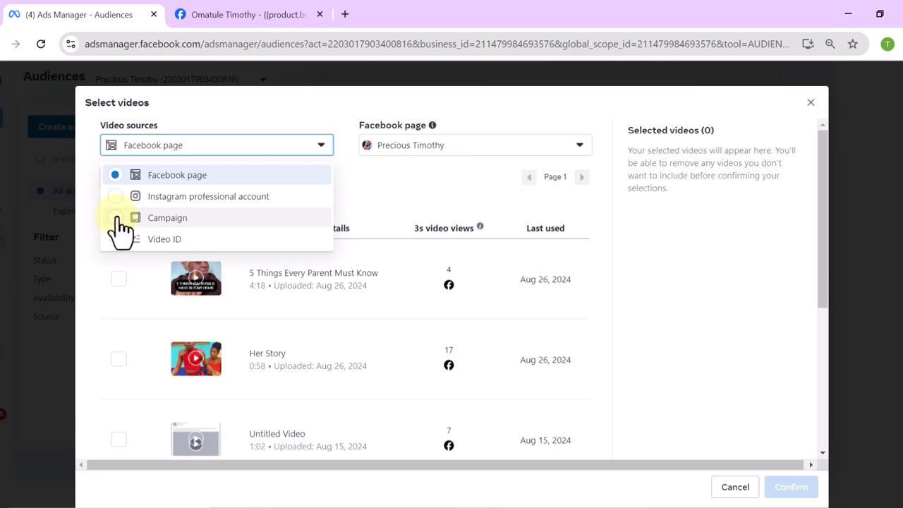
click(433, 179)
click(466, 144)
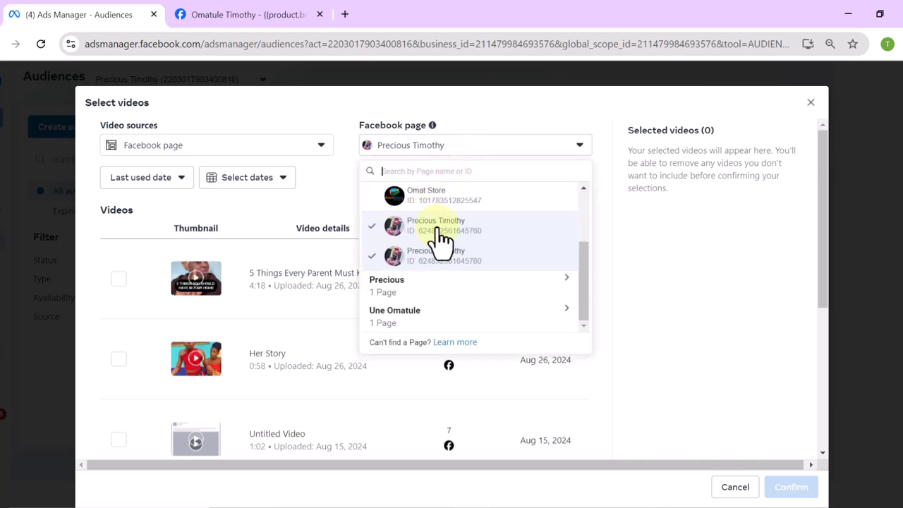
click(375, 256)
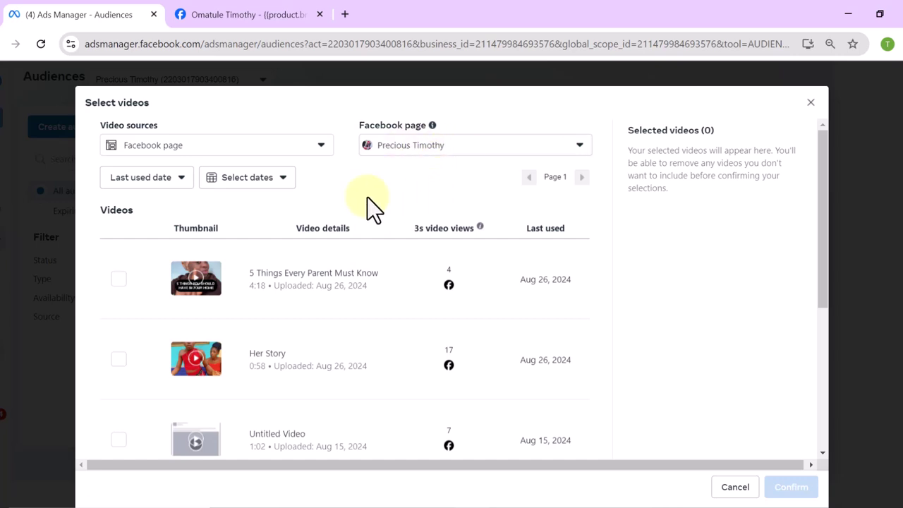
- Select the video "5 Things Every Parent Must Know" and confirm the video selection
scroll(363, 212, down, 2)
scroll(371, 226, up, 2)
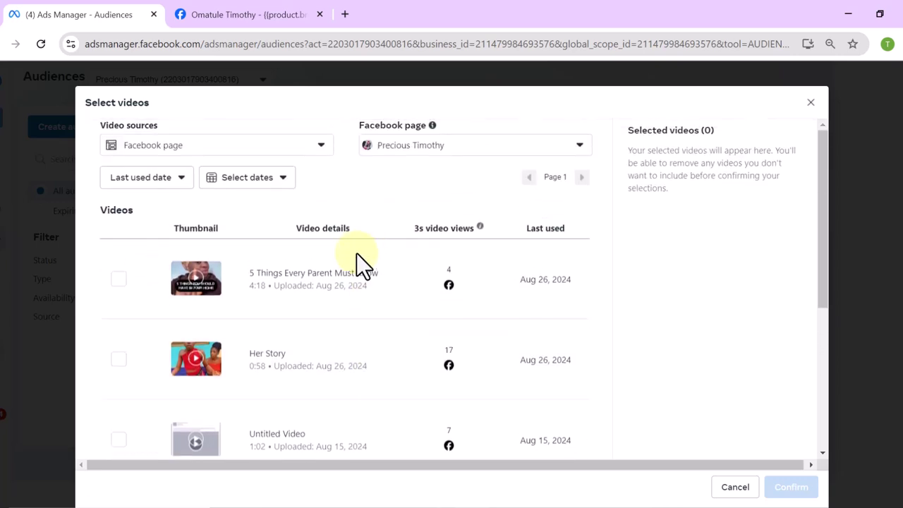
click(118, 280)
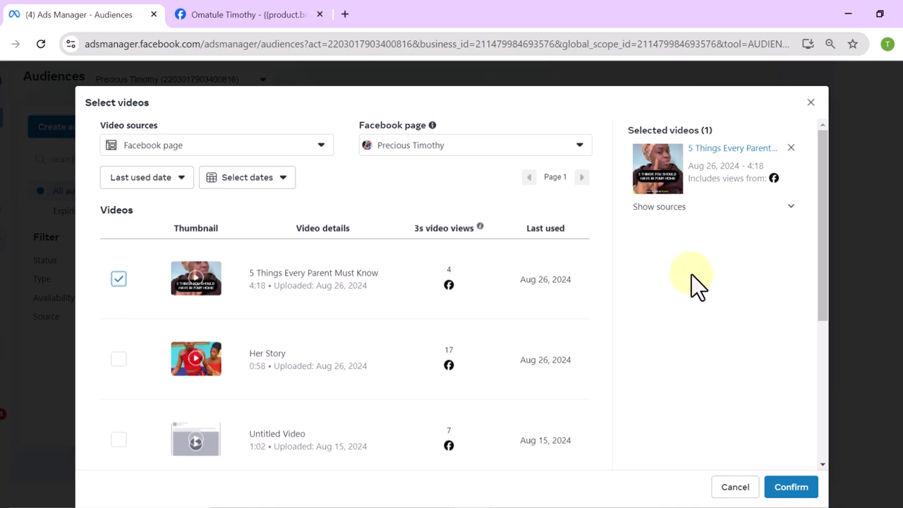
scroll(691, 275, down, 3)
scroll(687, 314, down, 3)
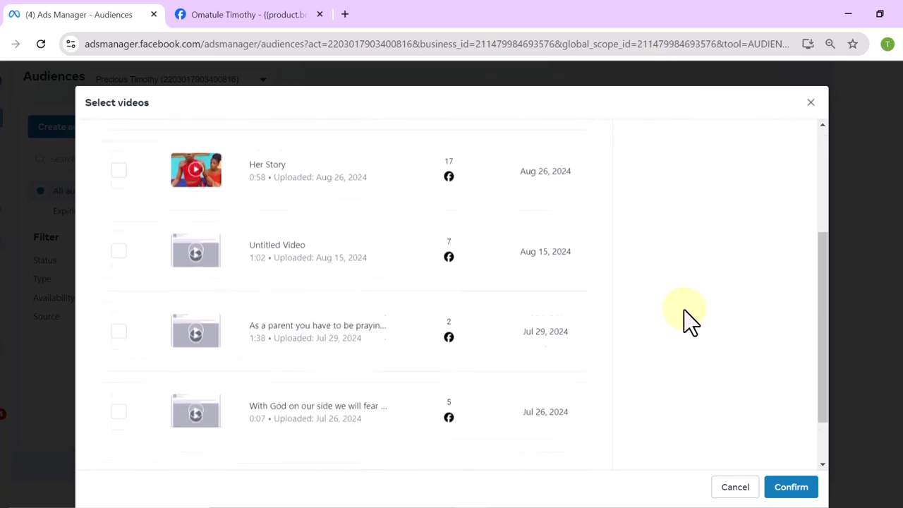
click(792, 487)
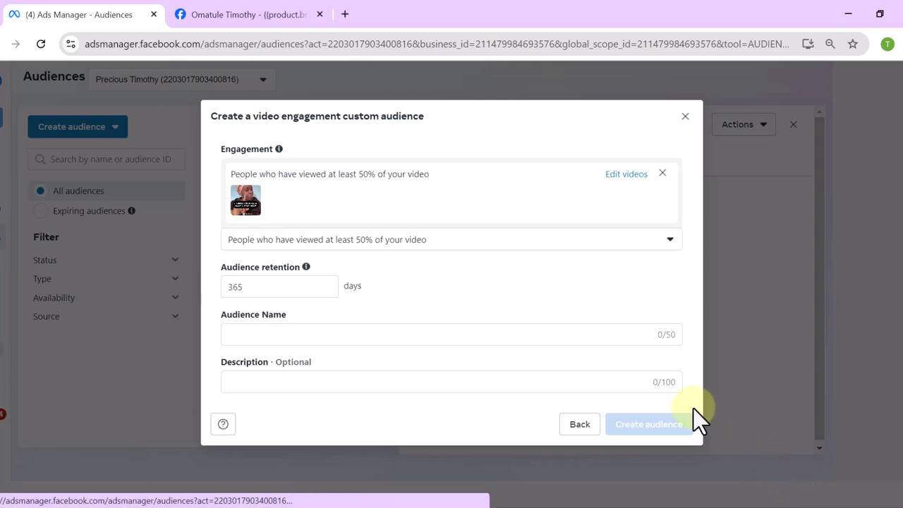
- Name the audience "People Who watched" plus the page owner's first name and "video to 50%", create it and close the dialog
click(292, 331)
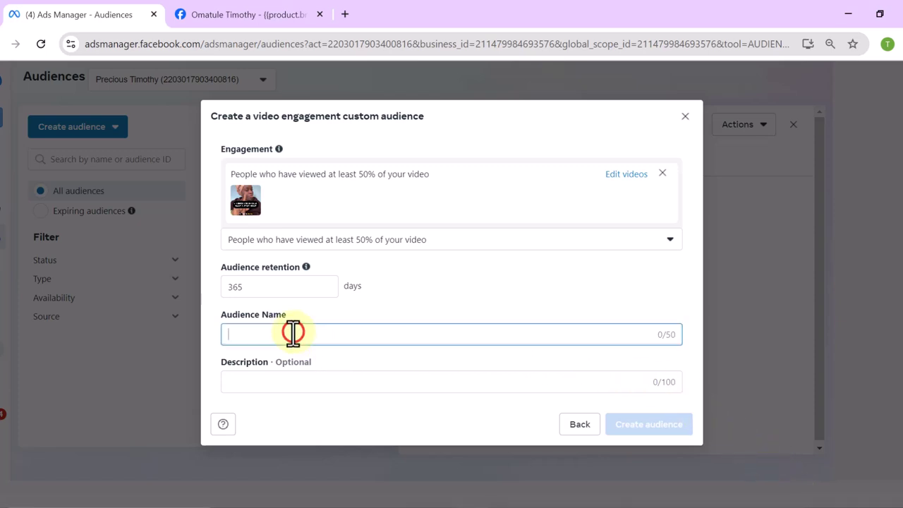
text(People Who watched Precious  video to 50%)
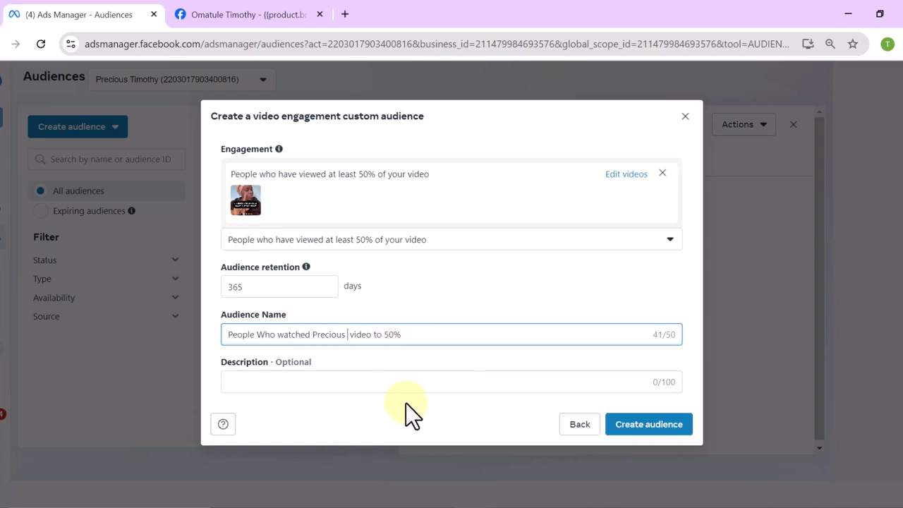
click(644, 427)
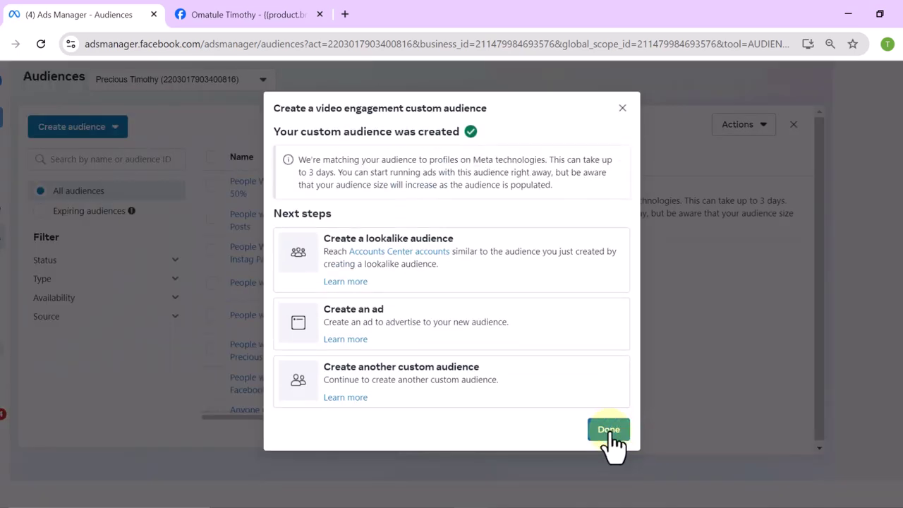
click(610, 431)
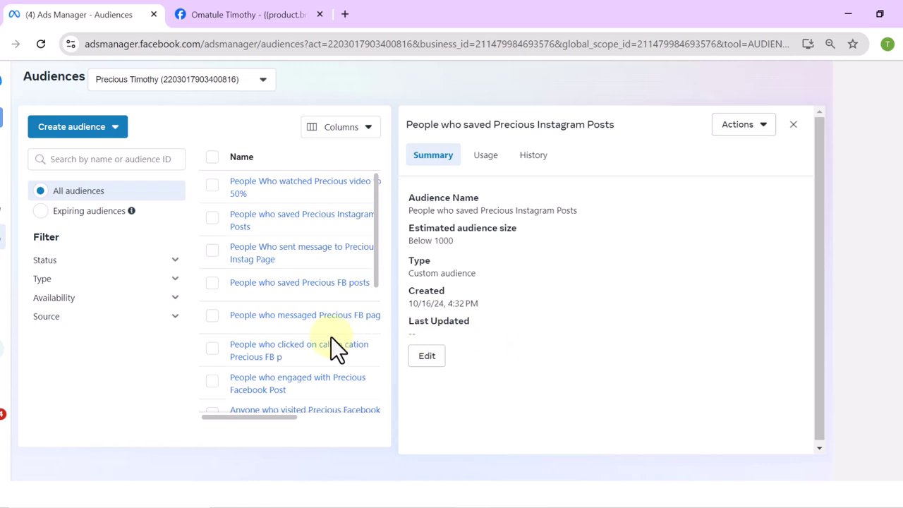
mouse_move(376, 214)
mouse_down()
mouse_move(376, 244)
mouse_move(376, 201)
mouse_move(395, 317)
mouse_move(392, 397)
mouse_move(378, 228)
mouse_up()
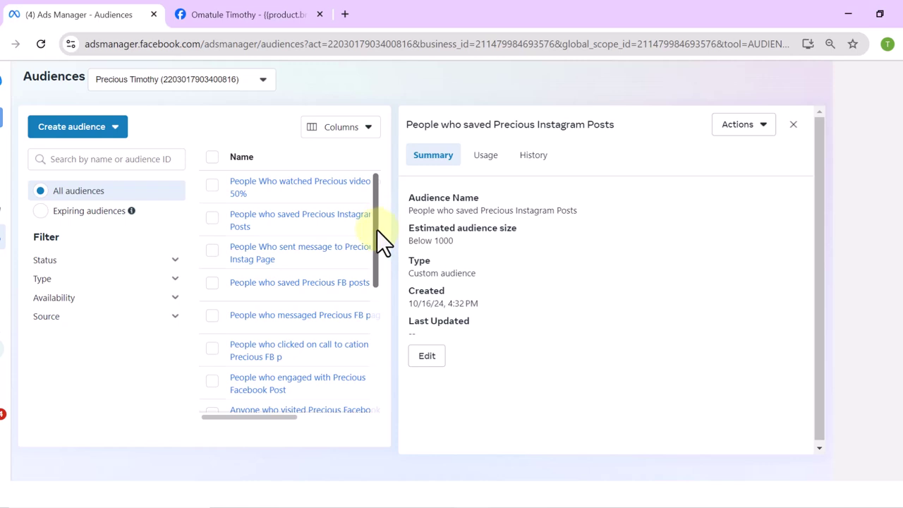
drag(374, 218, 380, 195)
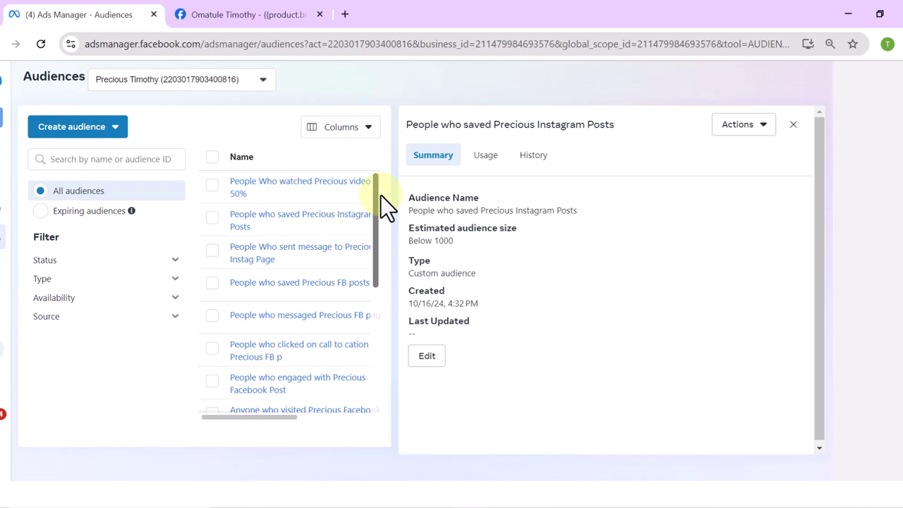